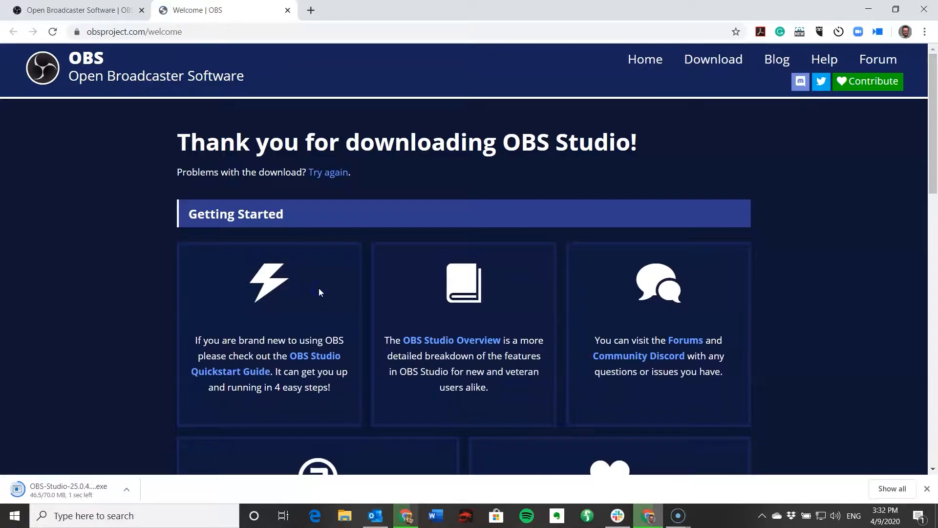
Step: Run the downloaded OBS Studio 25.0.4 installer and complete the setup with its default options, launching OBS Studio at the end
click(69, 490)
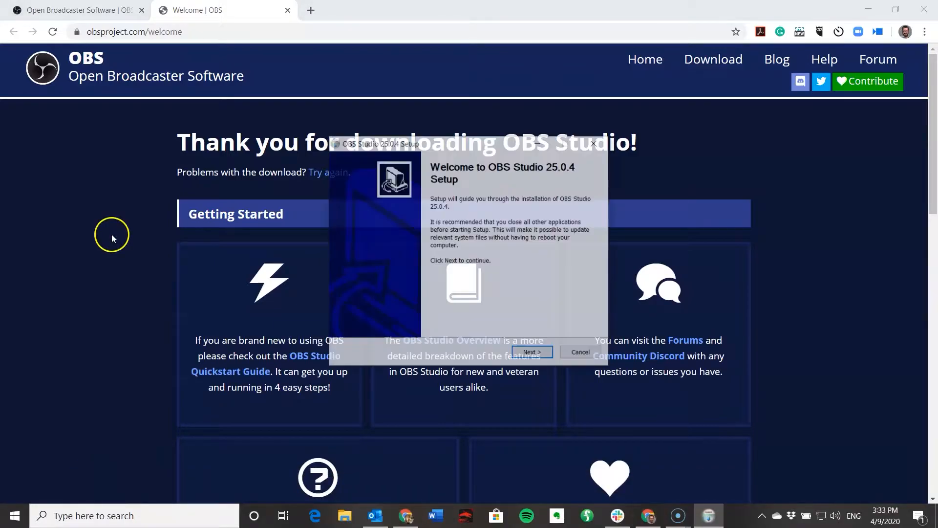
click(536, 356)
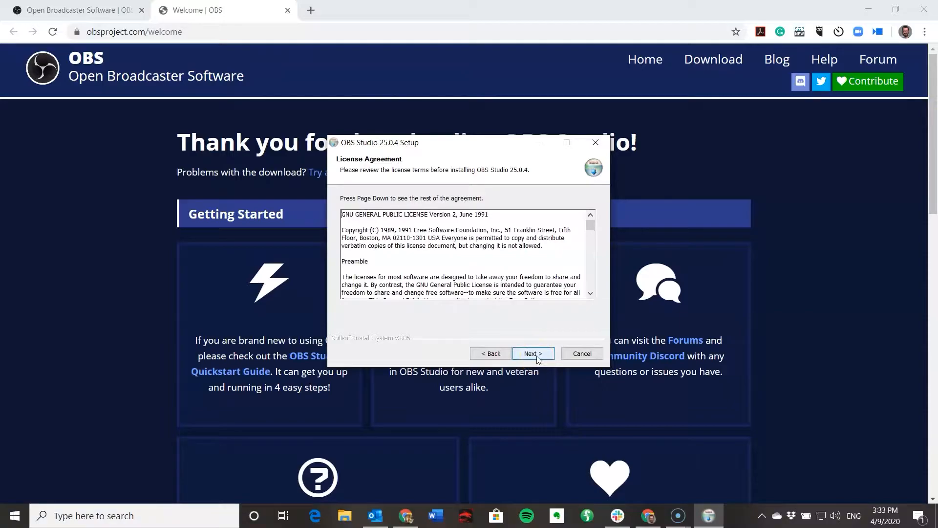
click(537, 356)
click(534, 353)
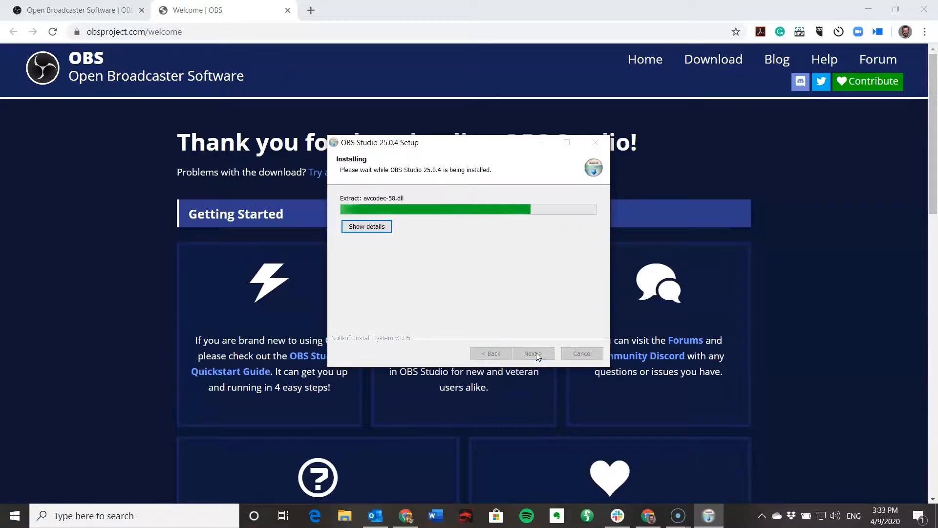
click(534, 354)
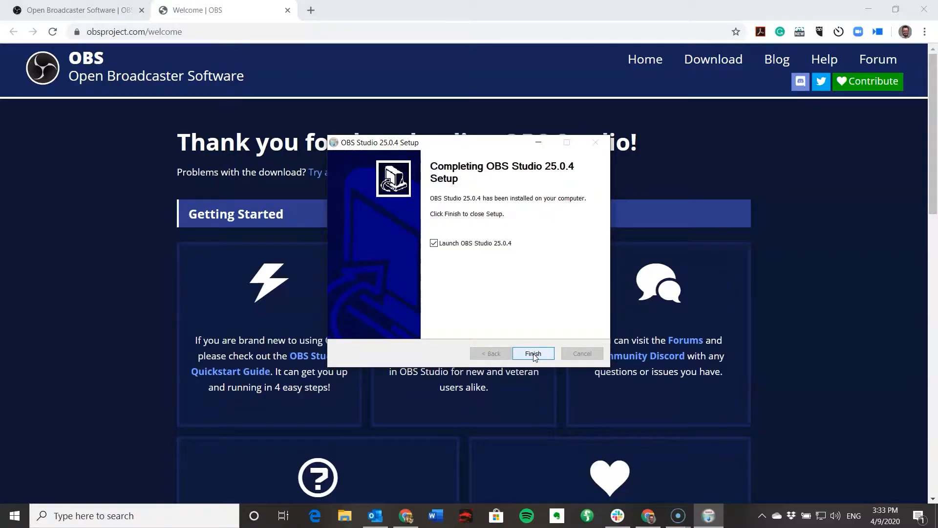
click(534, 354)
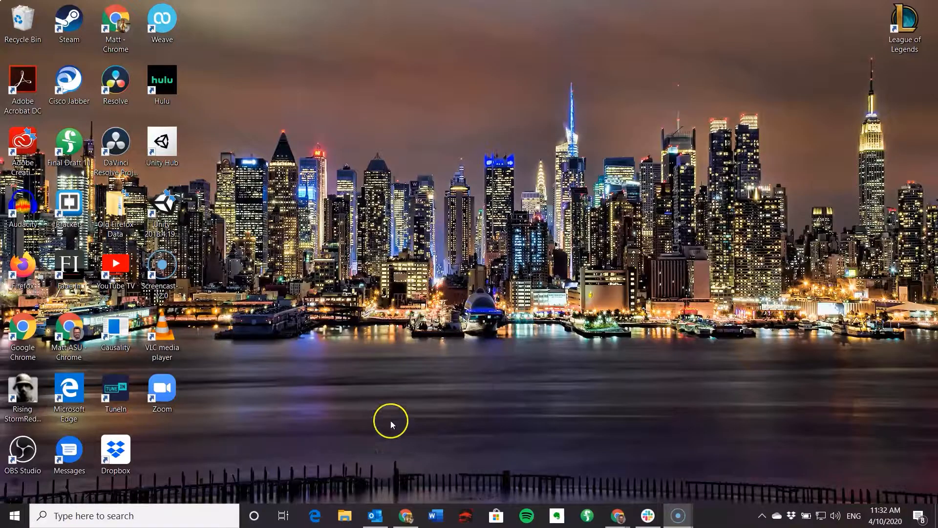
Step: Open OBS Studio and apply the auto-configuration wizard, optimized just for recording, with the current 1920x1080 canvas and 60 FPS preferred
double_click(22, 449)
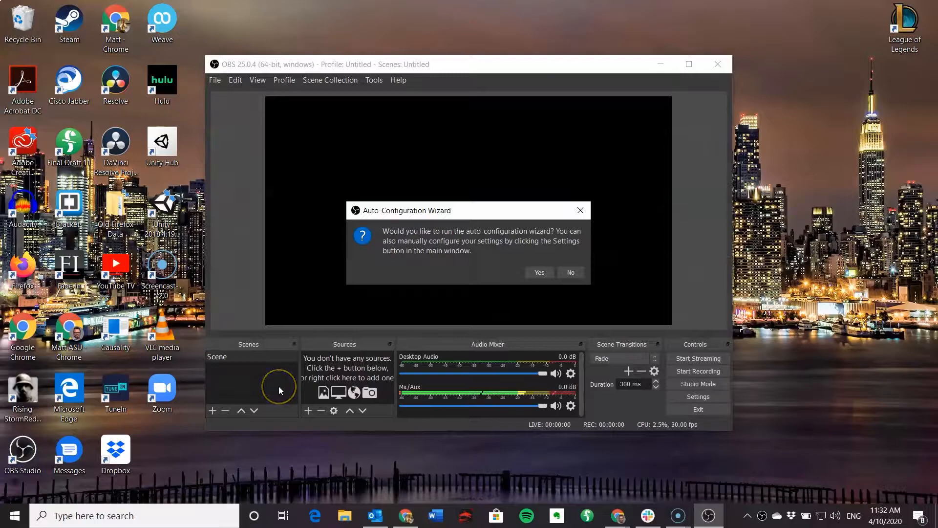
click(279, 388)
click(535, 273)
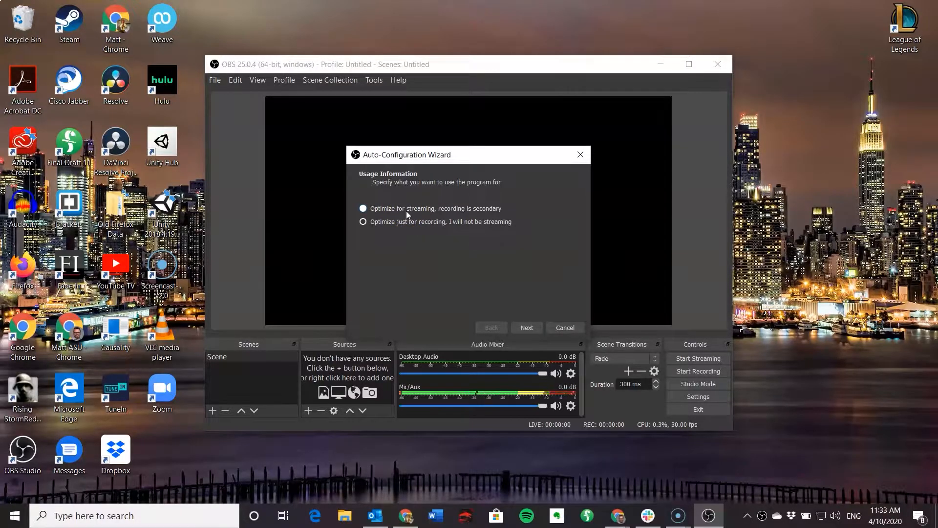
click(418, 221)
click(531, 328)
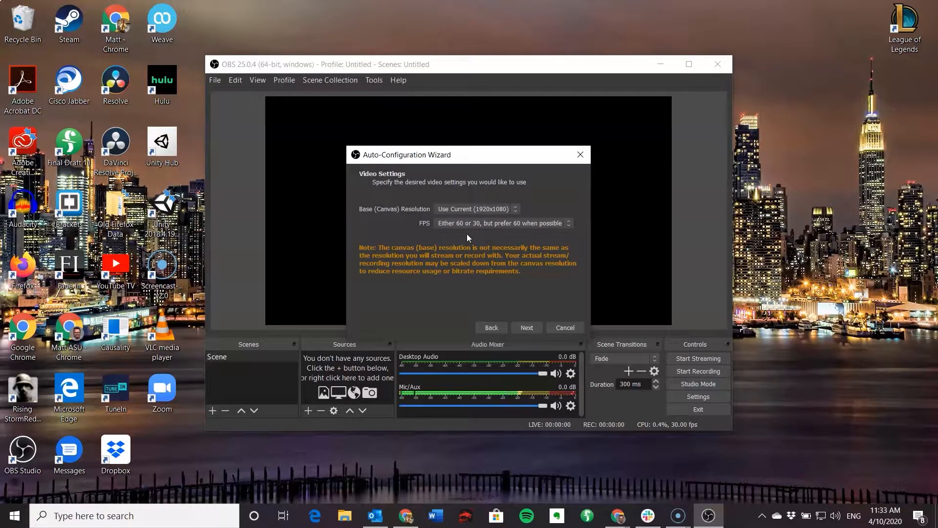
click(525, 326)
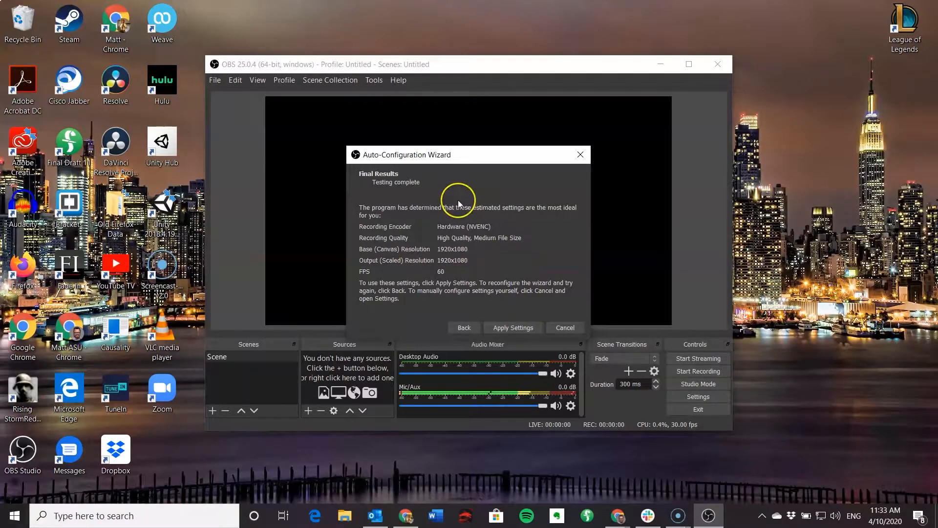
click(511, 328)
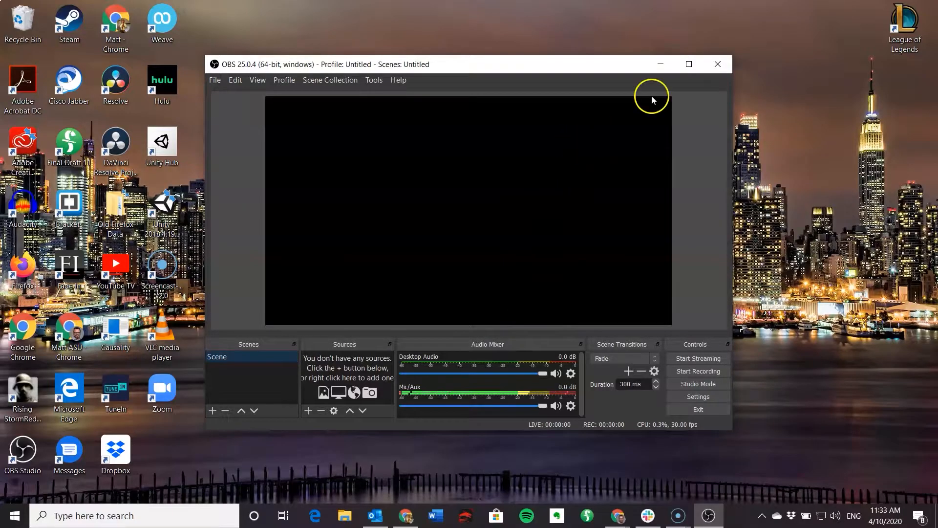
Step: Maximize the OBS window and enlarge the docks below the preview
click(688, 63)
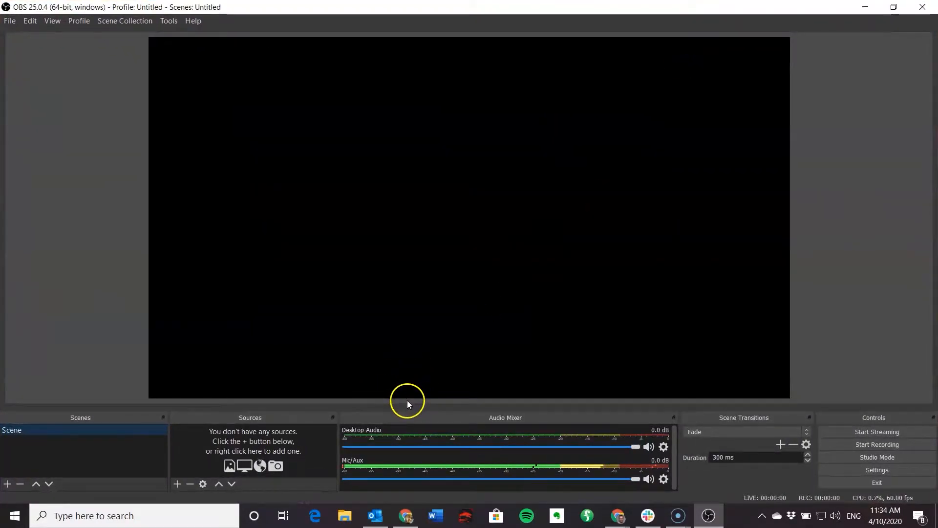
drag(422, 408, 423, 350)
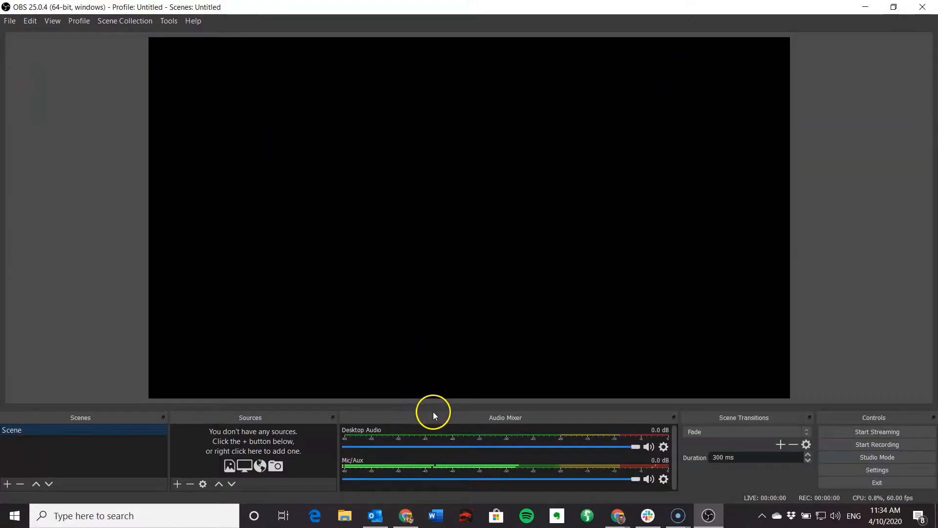
drag(434, 406, 433, 340)
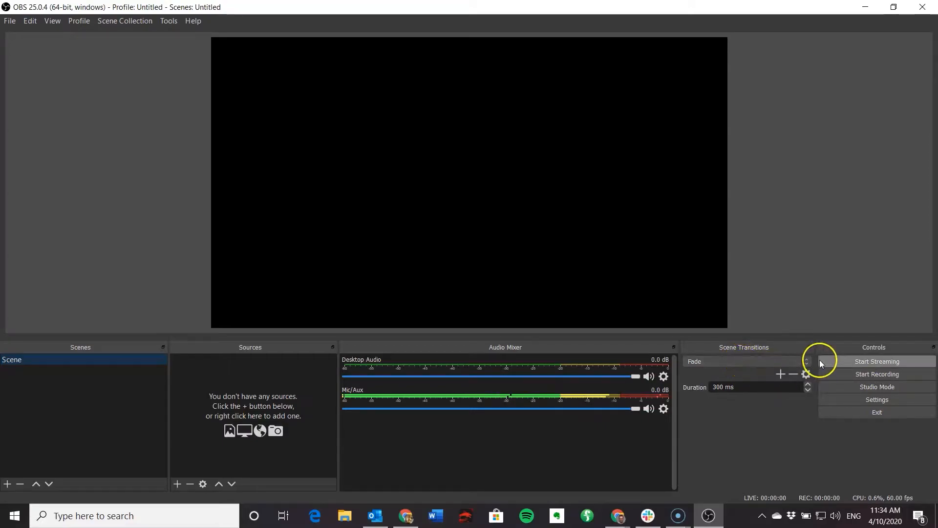
Step: Review the available scene transition types
click(806, 362)
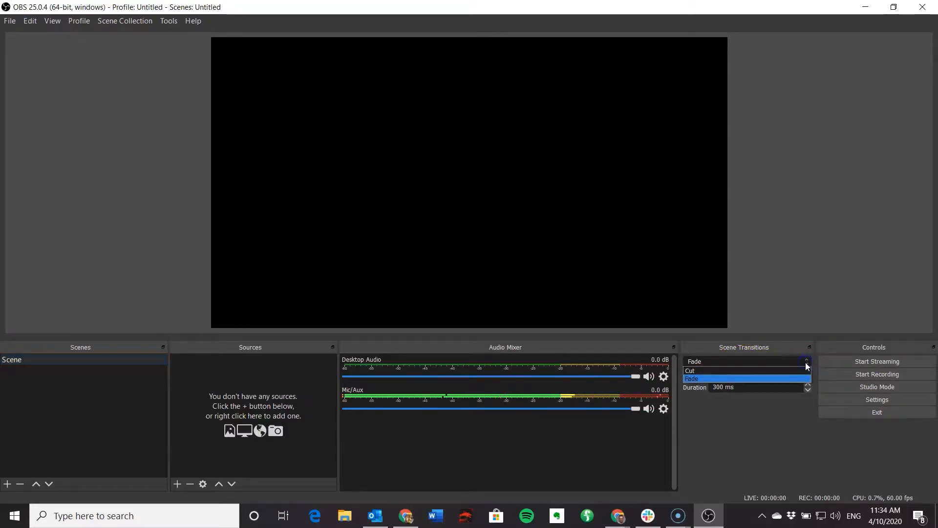
click(808, 366)
click(764, 430)
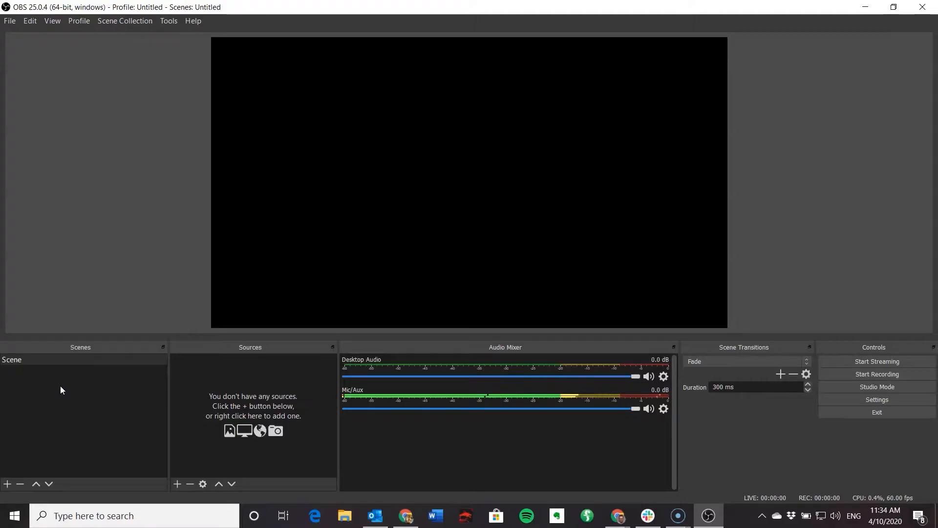
Step: Rename the default scene to Presentation
right_click(24, 360)
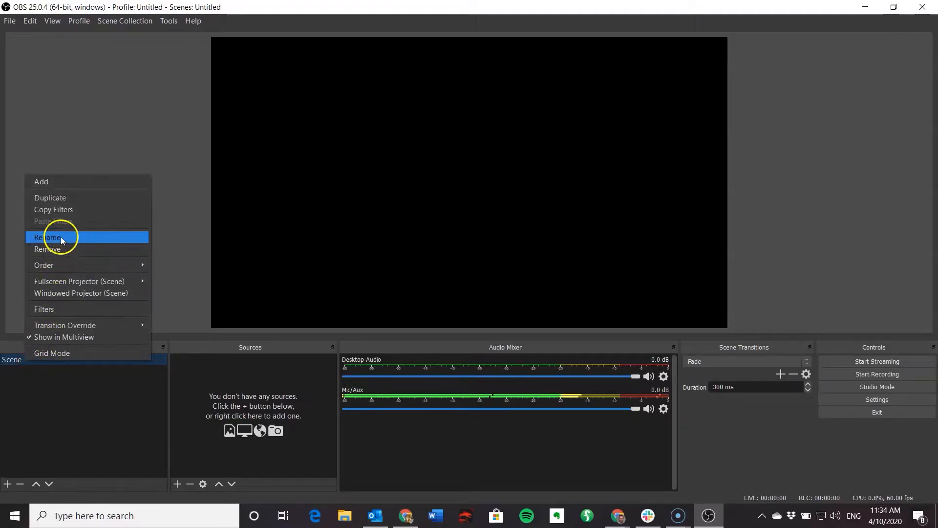
click(61, 237)
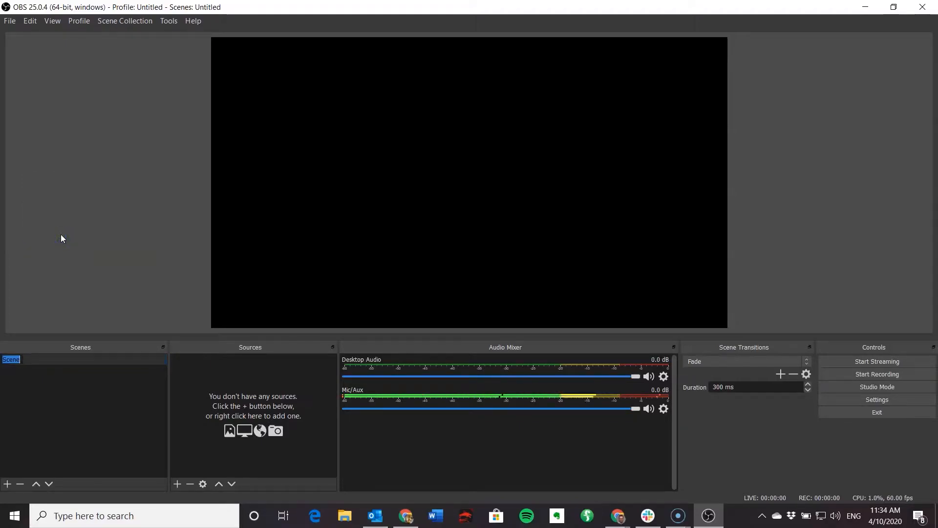
text(Presentation)
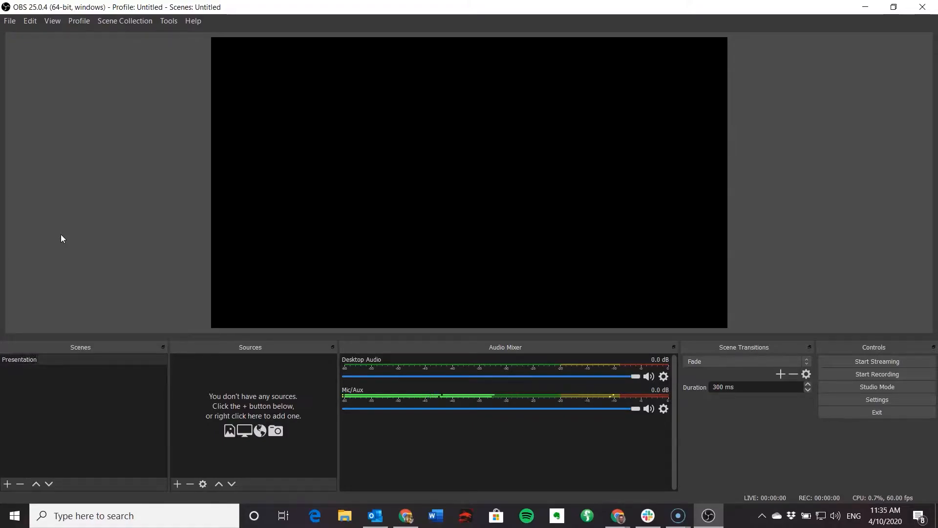
key(Return)
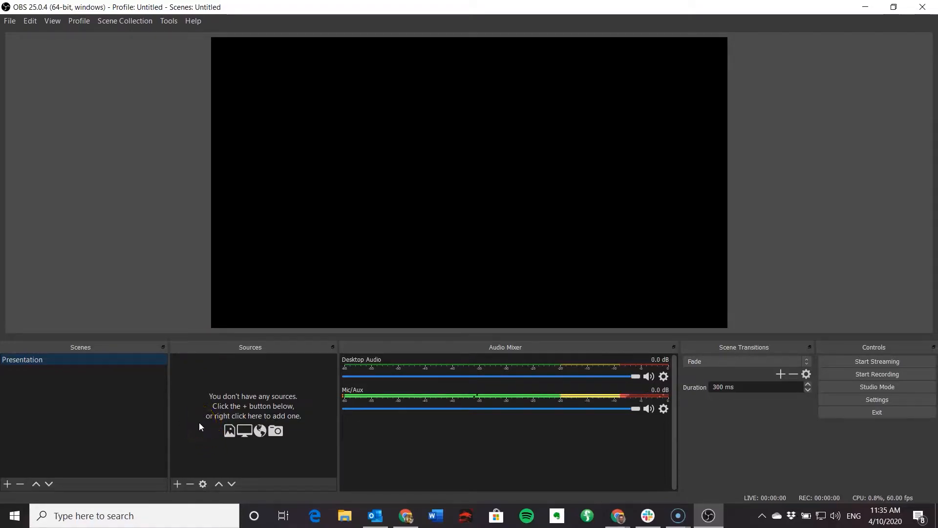
Step: Add a Video Capture Device source named Webcam to the Presentation scene, using the HD Webcam device with default properties
click(177, 485)
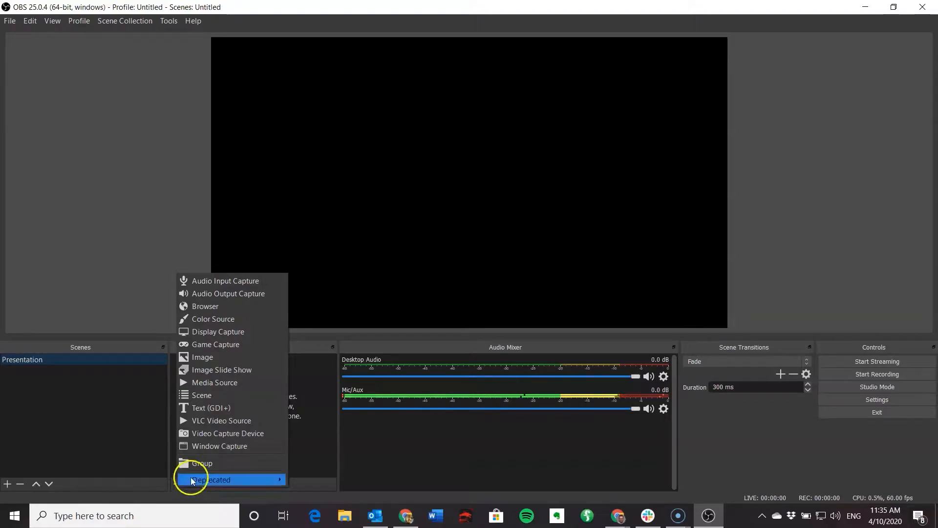
click(209, 435)
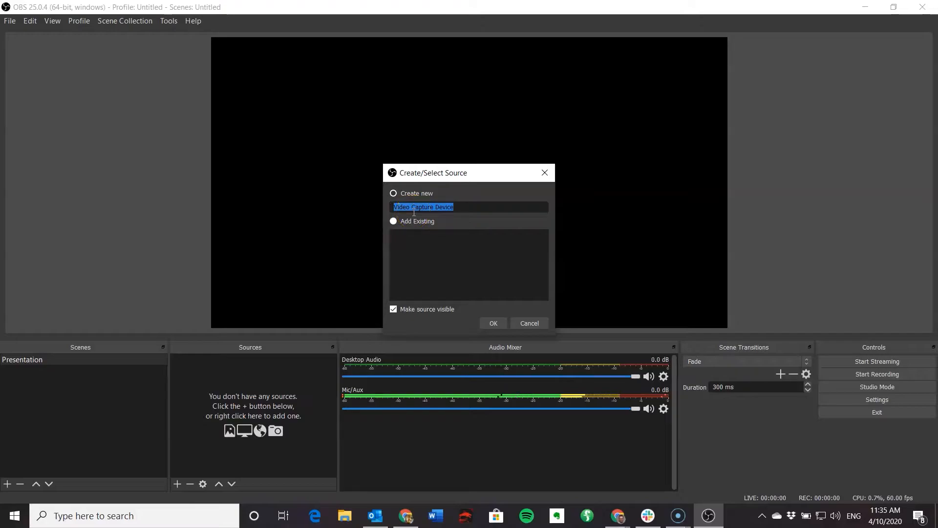
text(Webcam)
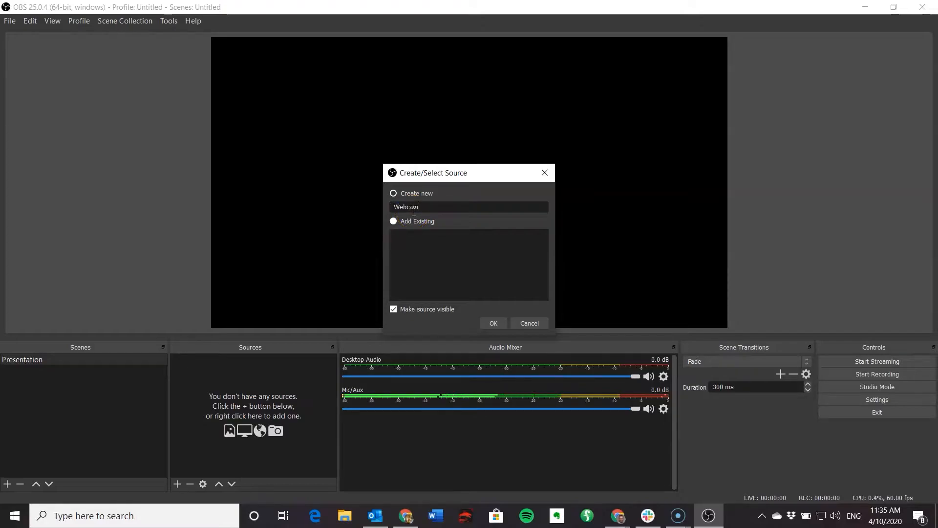
click(494, 323)
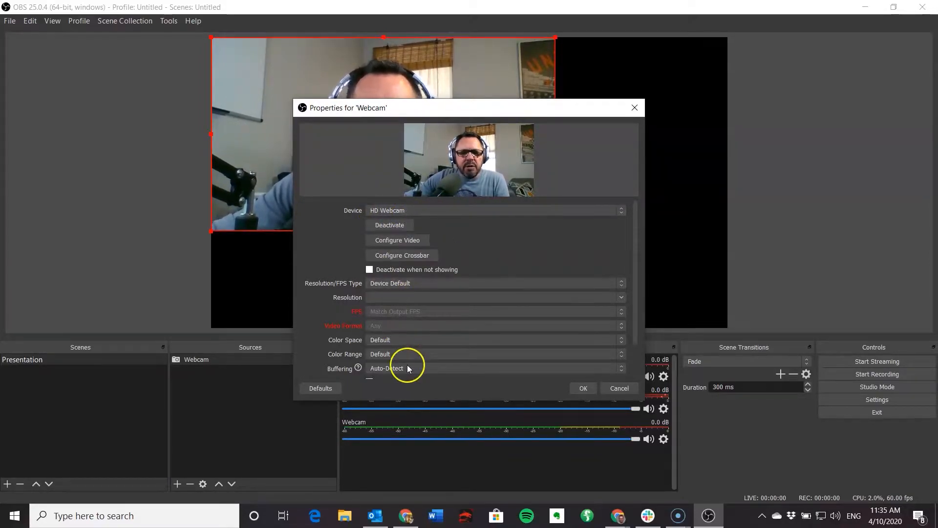
scroll(635, 290, down, 3)
scroll(639, 290, up, 3)
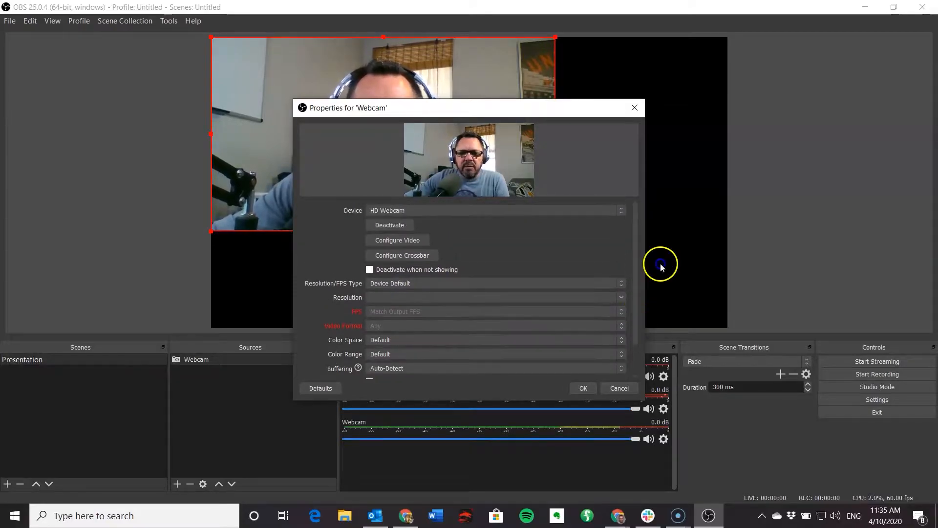
click(583, 389)
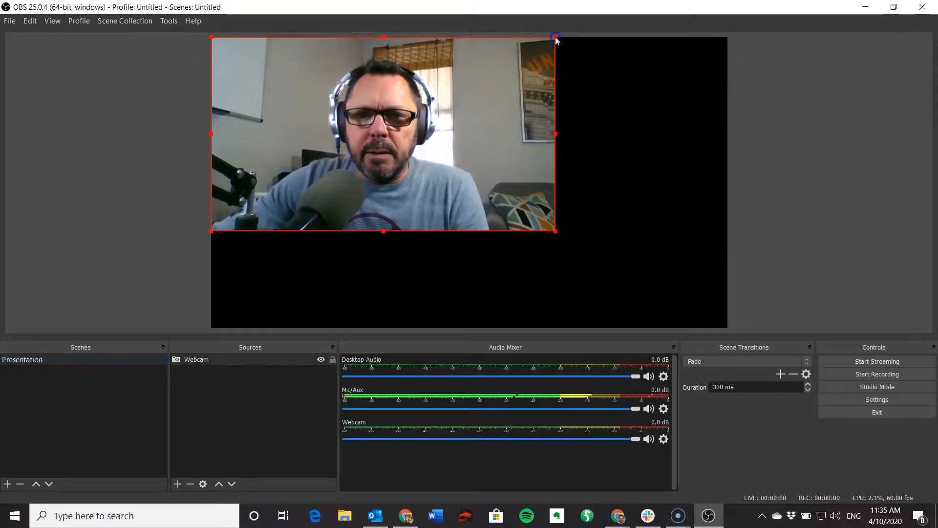
Step: Shrink the webcam picture to about a quarter of the canvas width and place it near the canvas's lower-left corner
drag(554, 39, 344, 175)
click(227, 210)
drag(260, 200, 271, 286)
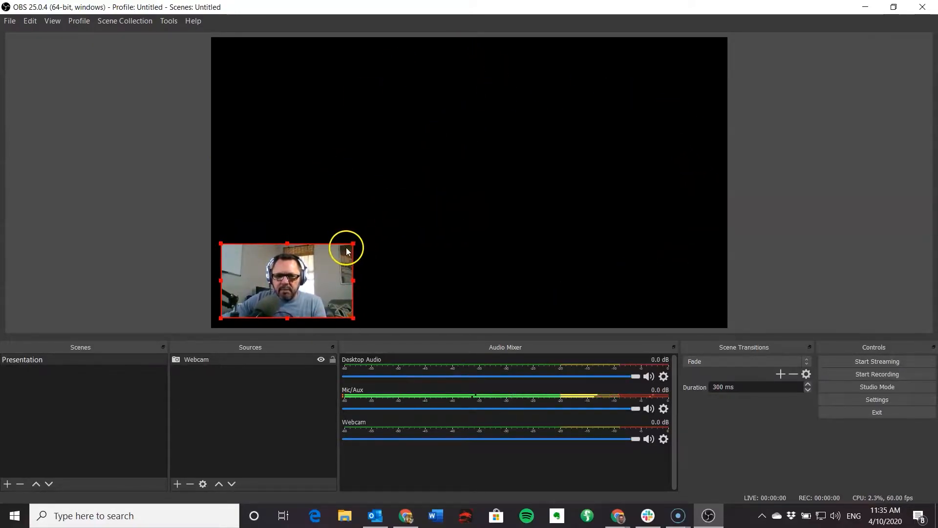
drag(353, 244, 346, 255)
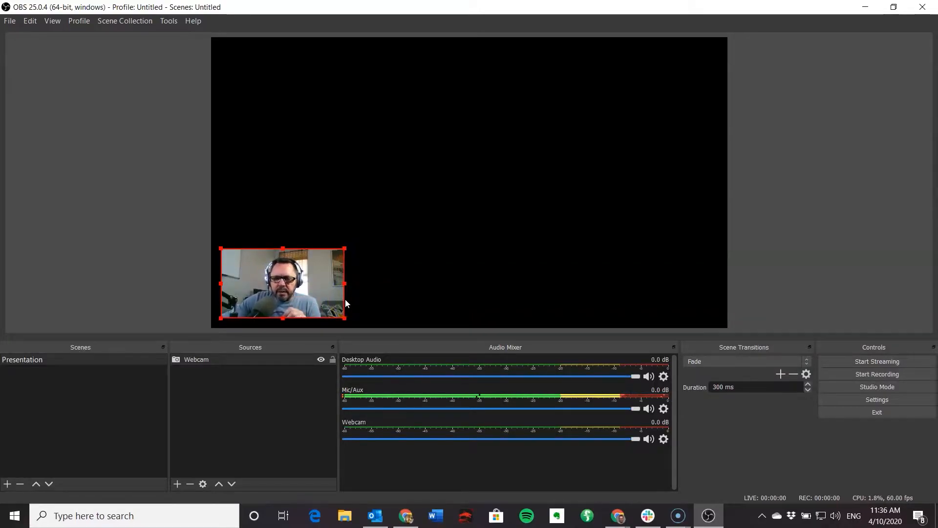
Step: Add an Audio Input Capture source named Focusrite to the Presentation scene, using the Focusrite USB (Focusrite USB Audio) device
click(183, 473)
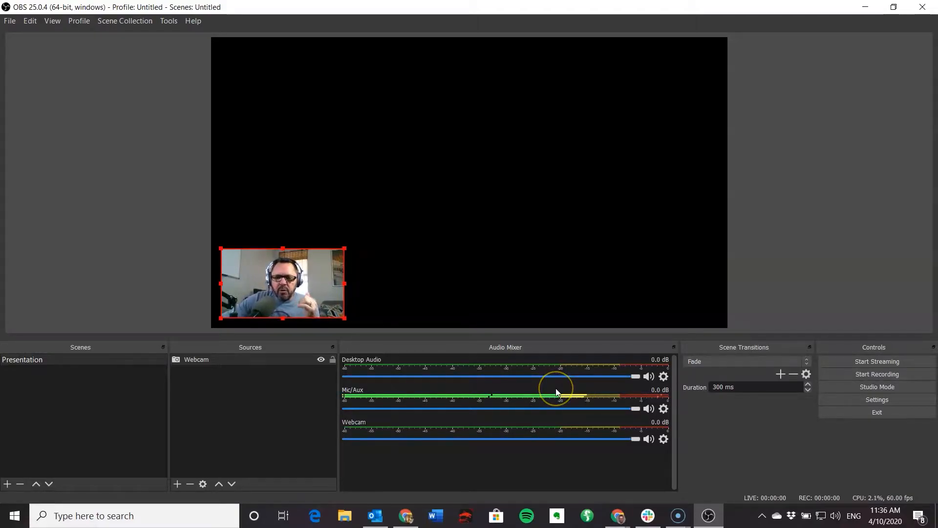
click(177, 483)
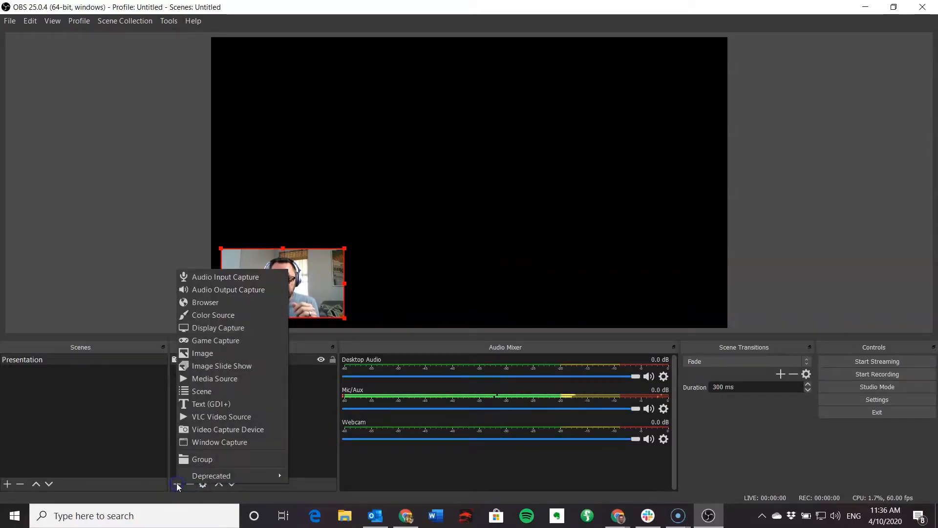
click(227, 280)
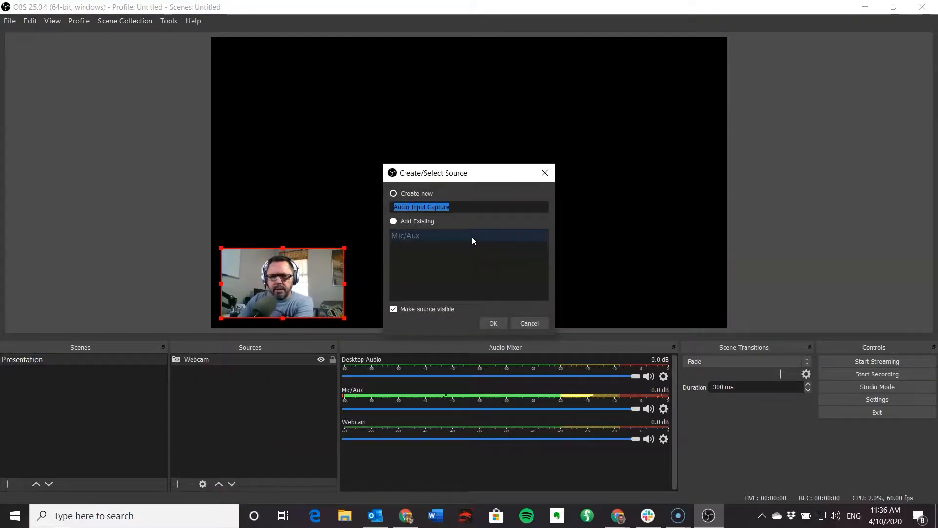
text(Focusrite)
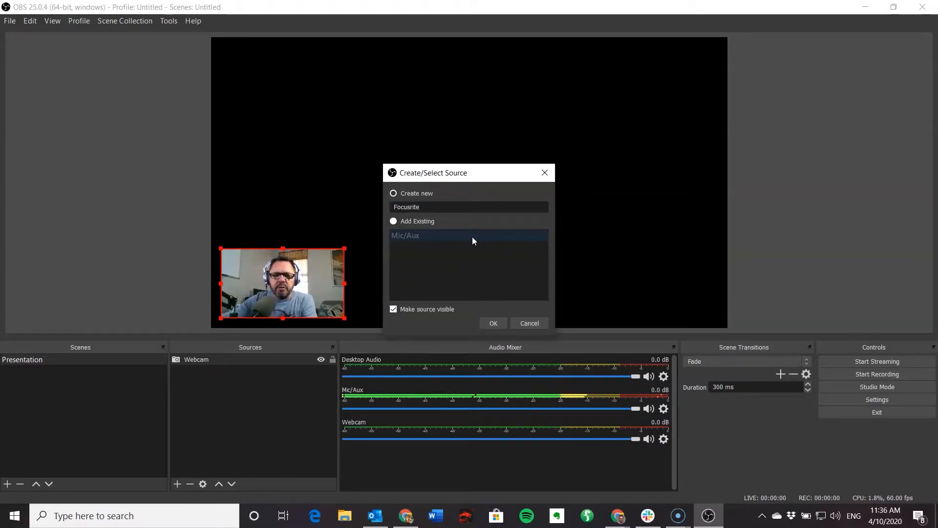
click(492, 324)
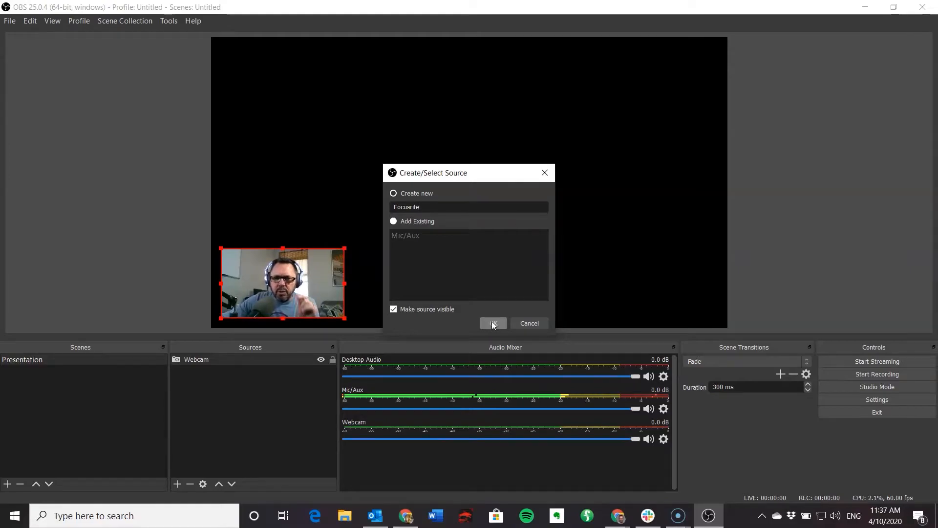
click(493, 323)
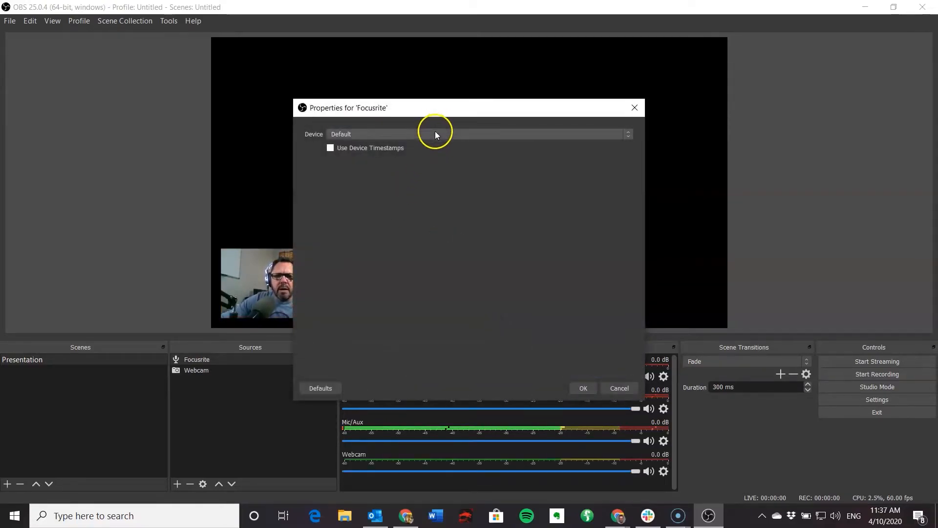
click(434, 134)
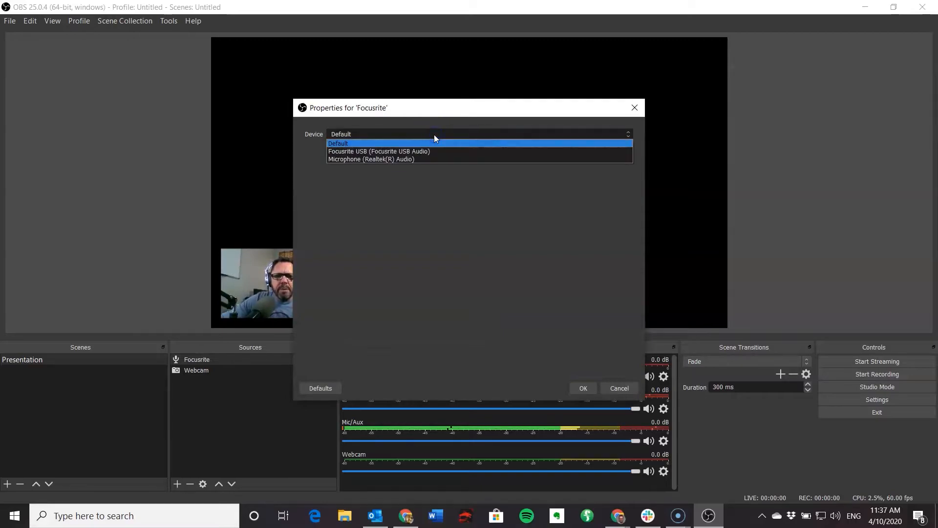
click(412, 151)
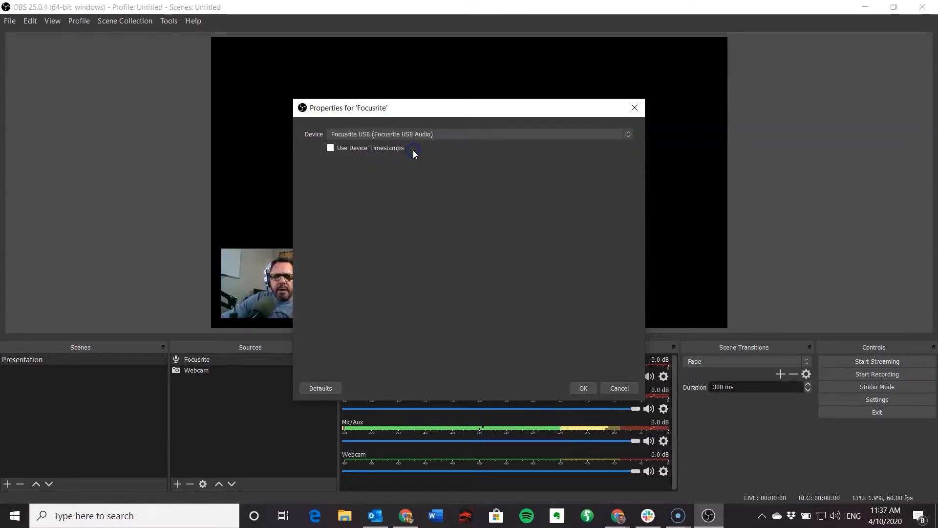
click(583, 388)
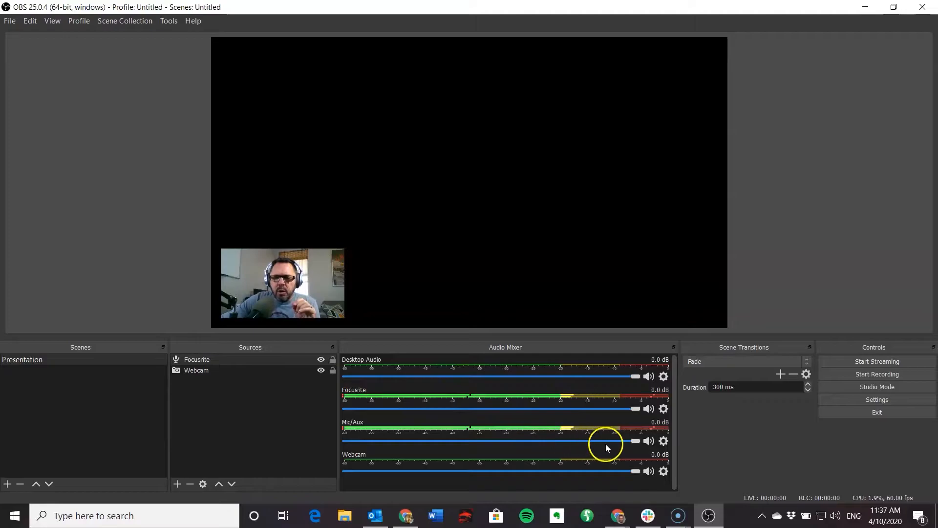
Step: Mute the Mic/Aux channel in the audio mixer
click(664, 441)
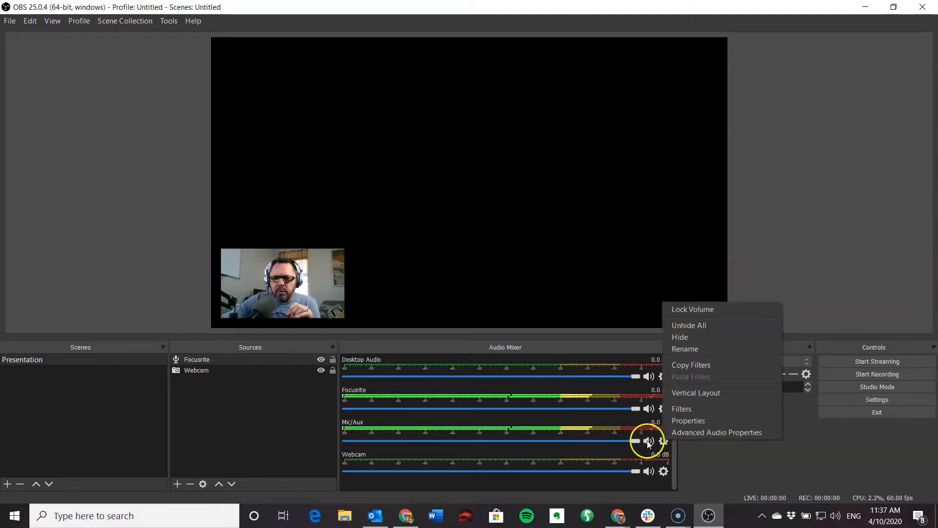
click(650, 440)
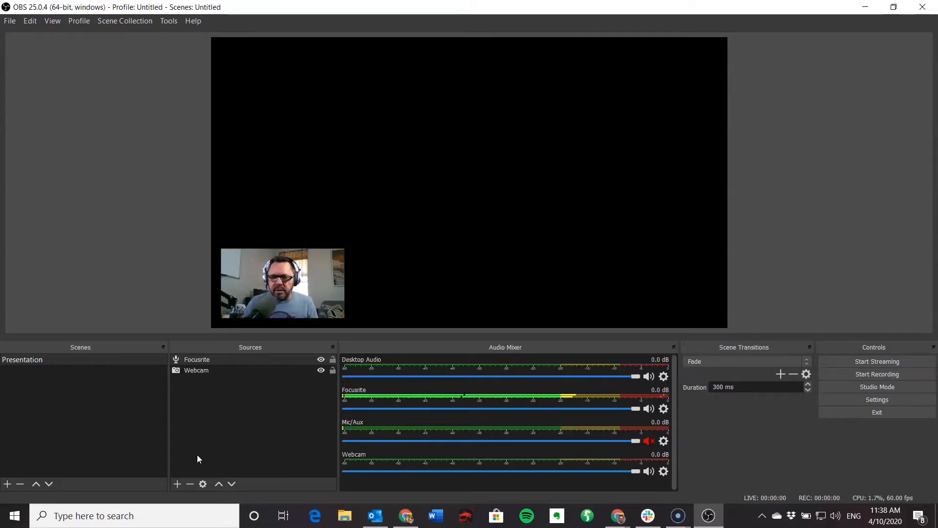
Step: Add a Display Capture source named External Display to the Presentation scene, capturing Display 2: 1920x1080 @ 1920,0
click(177, 484)
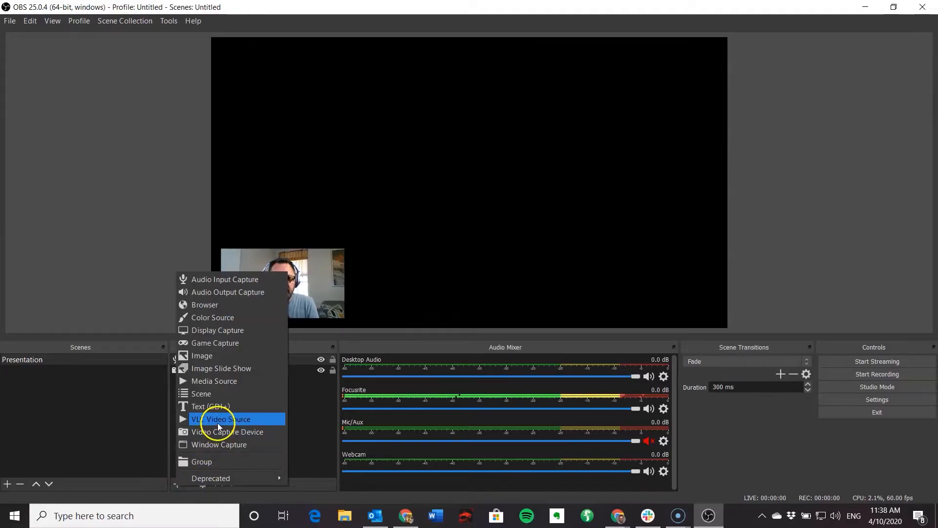
click(223, 334)
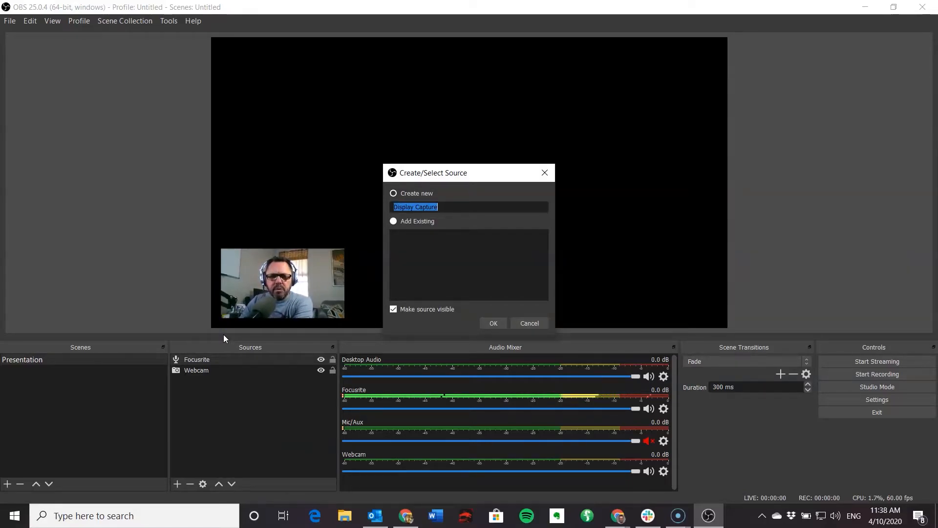
text(Exte)
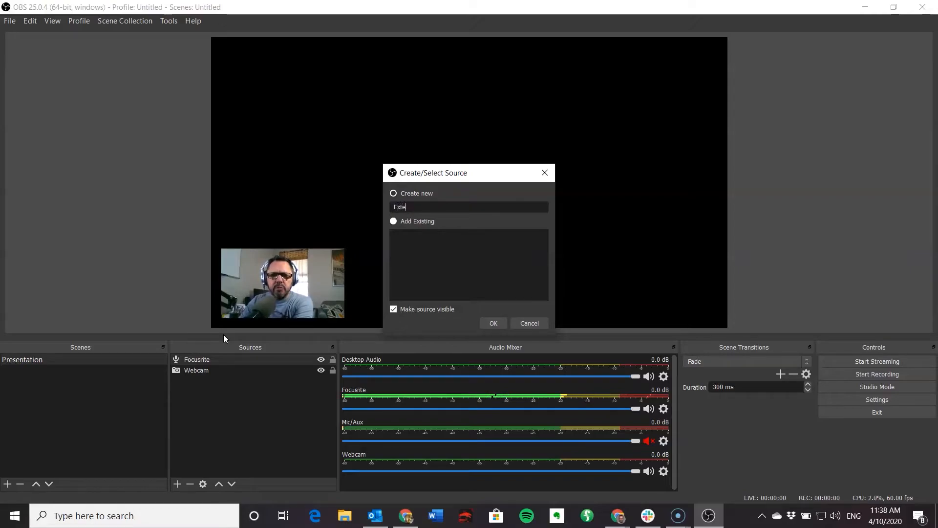
text(rnal Display)
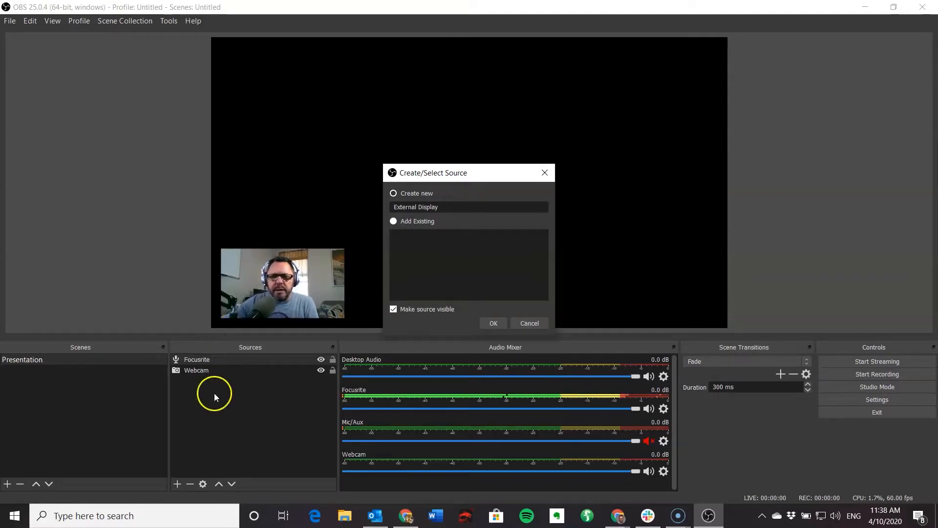
click(489, 325)
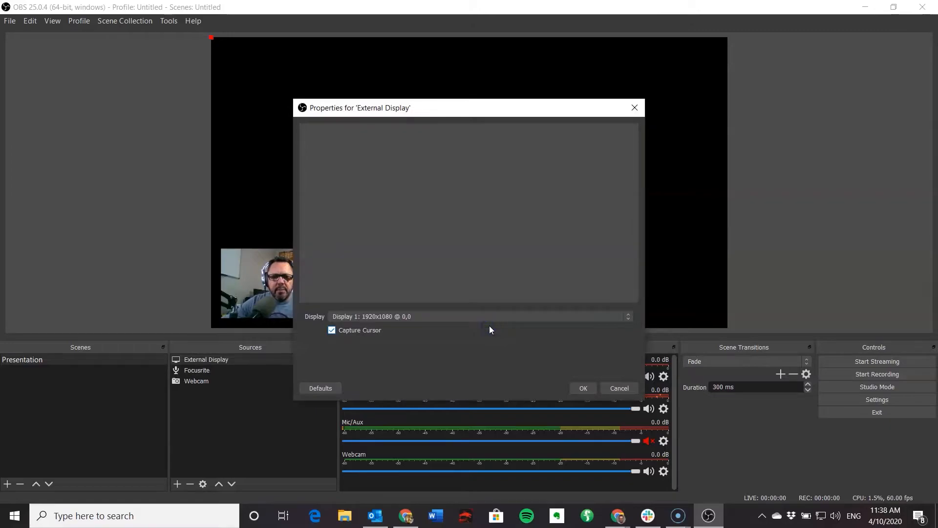
click(423, 316)
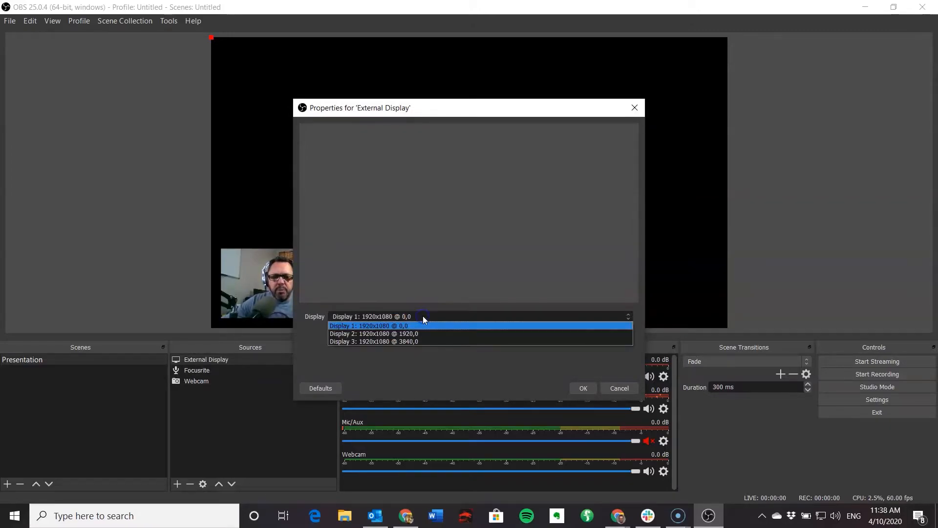
click(423, 331)
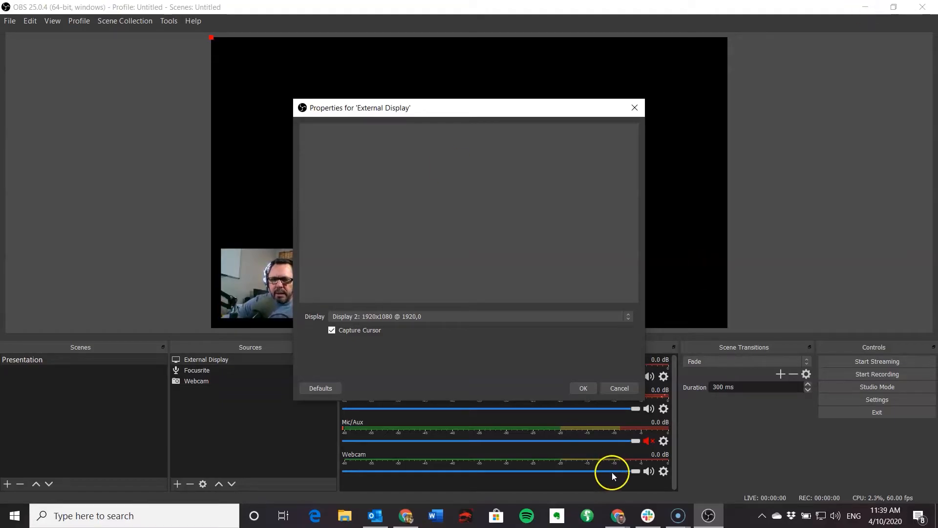
click(585, 388)
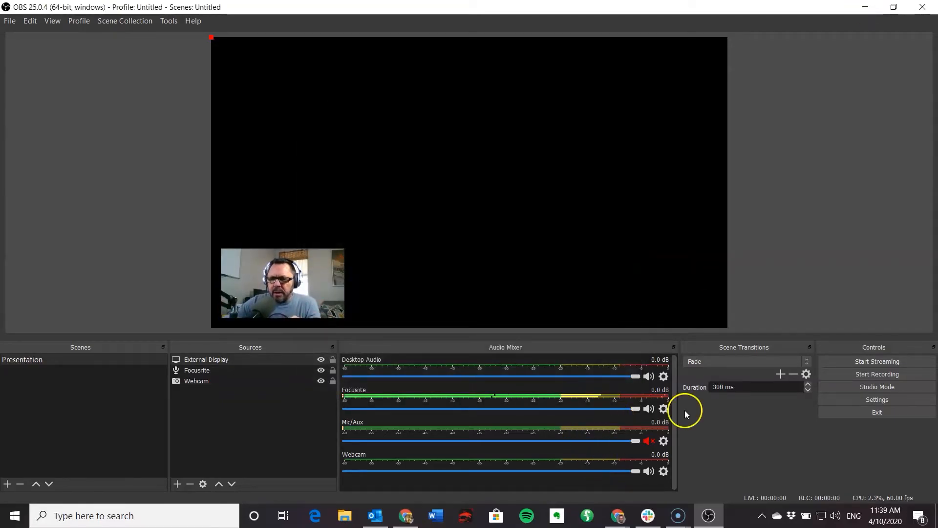
Step: Close OBS Studio and open the Graphics settings page in Windows Settings
click(922, 9)
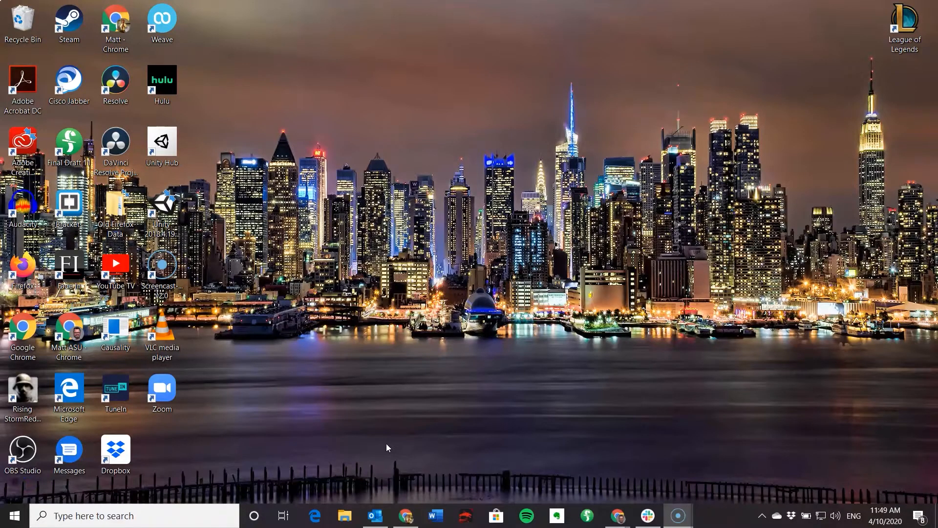
click(12, 522)
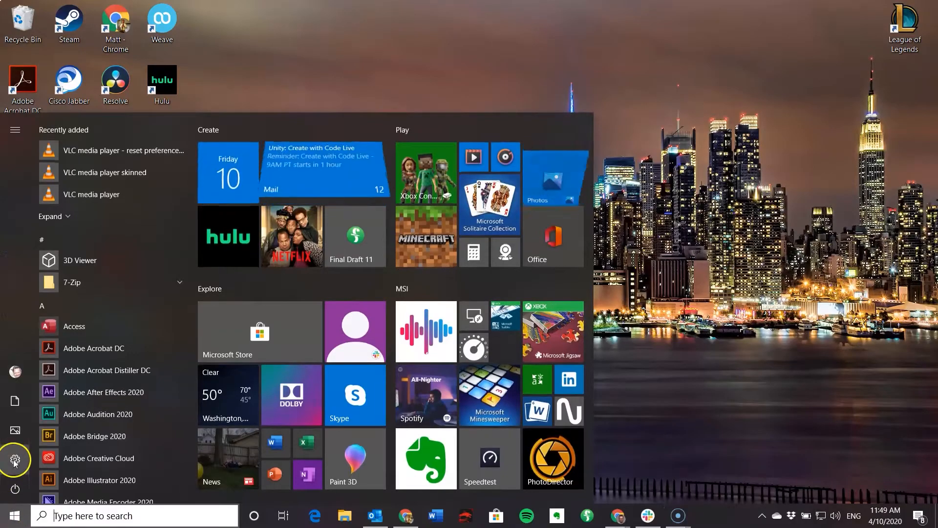
mouse_move(15, 460)
click(55, 460)
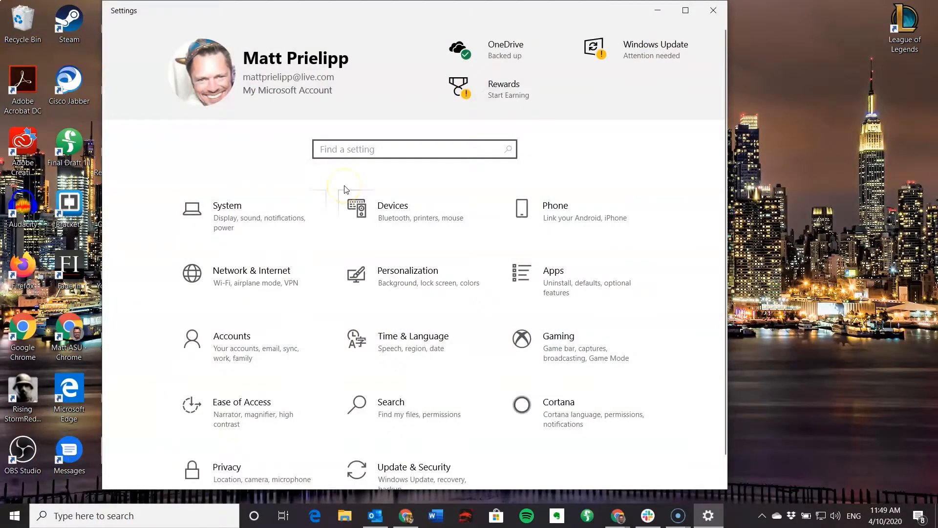
text(gr)
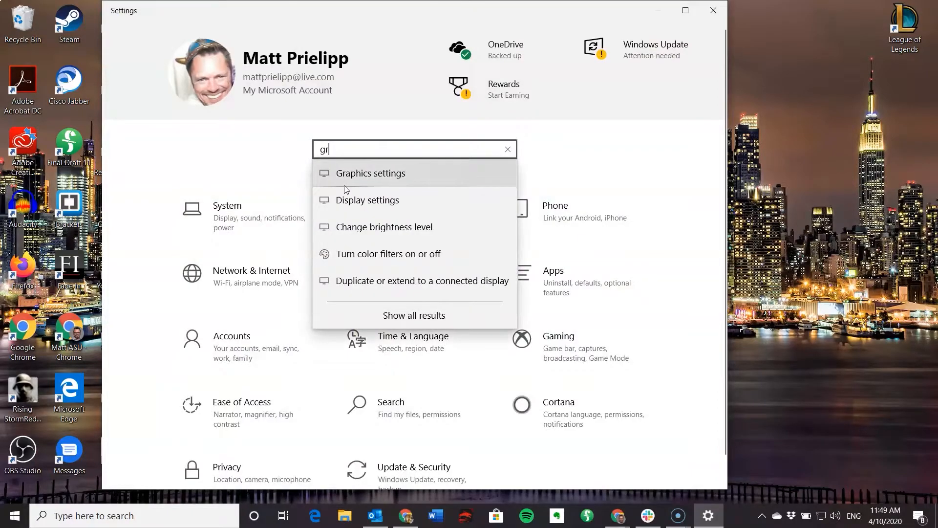
click(344, 175)
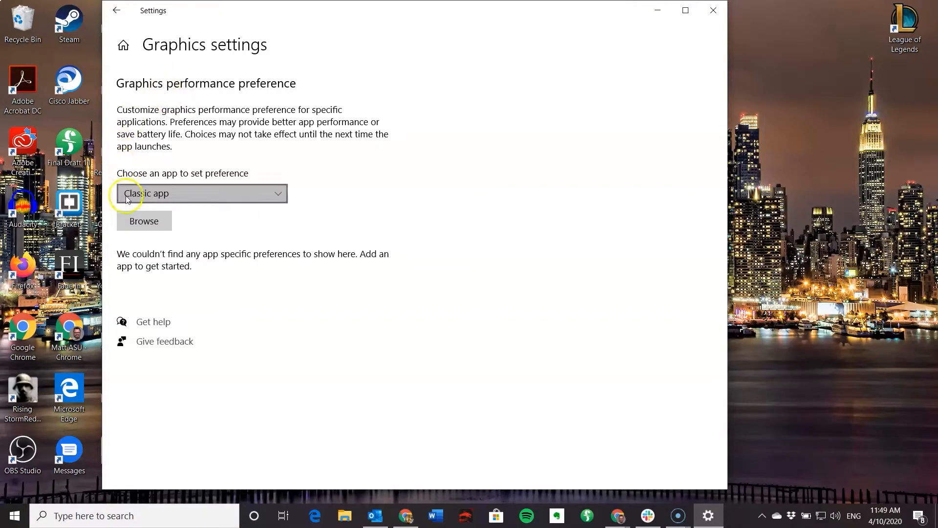
Step: Add obs64 from Program Files\obs-studio\bin\64bit as a classic app to the graphics performance preferences
click(135, 222)
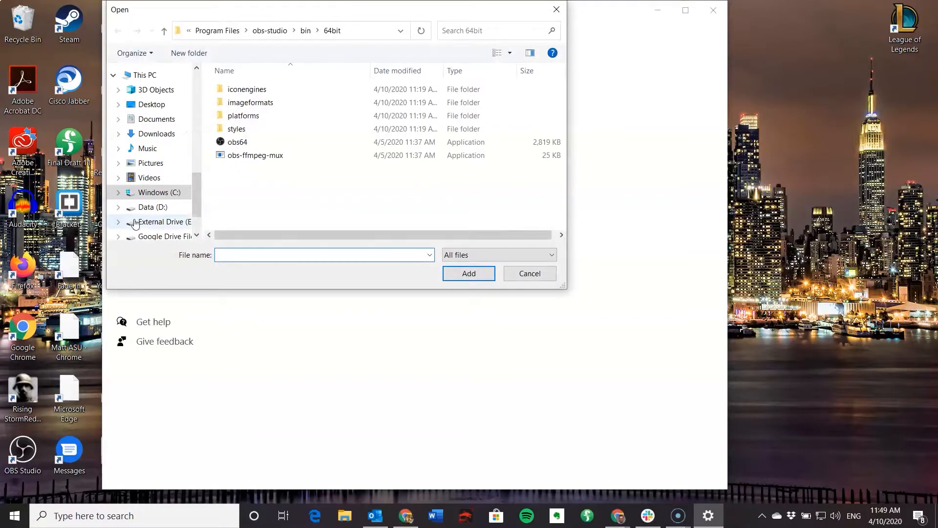
click(188, 32)
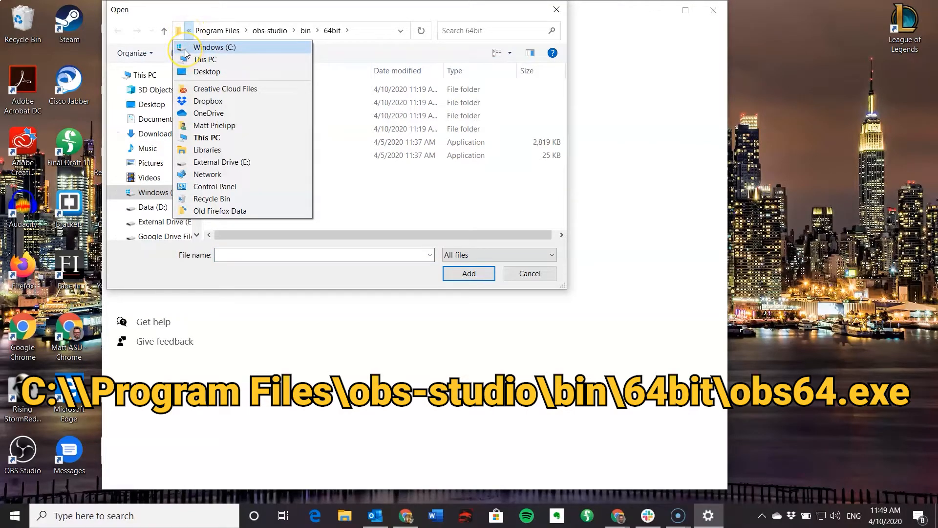
mouse_move(200, 35)
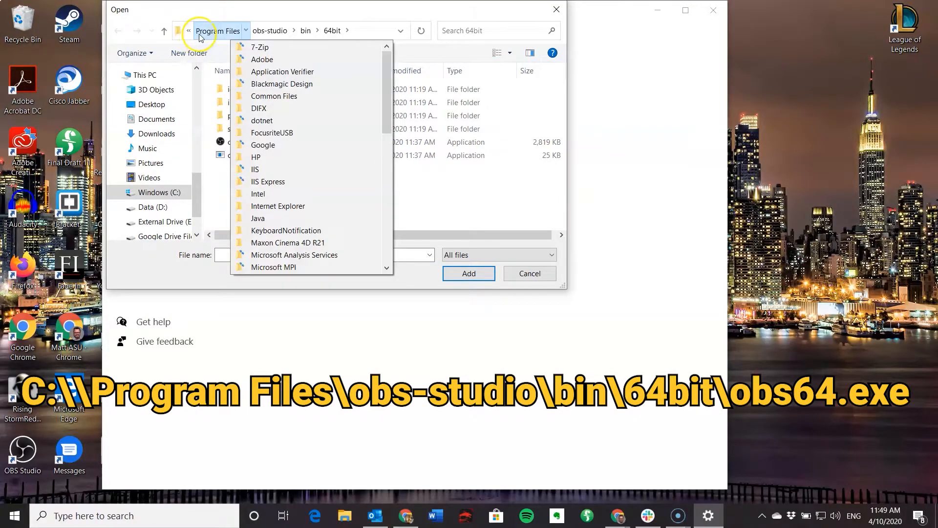
mouse_move(263, 34)
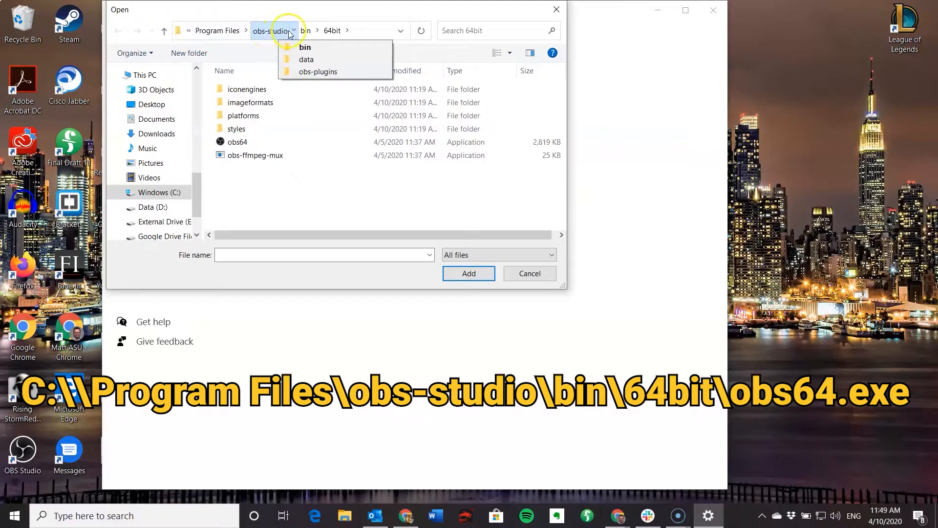
click(327, 33)
mouse_move(333, 34)
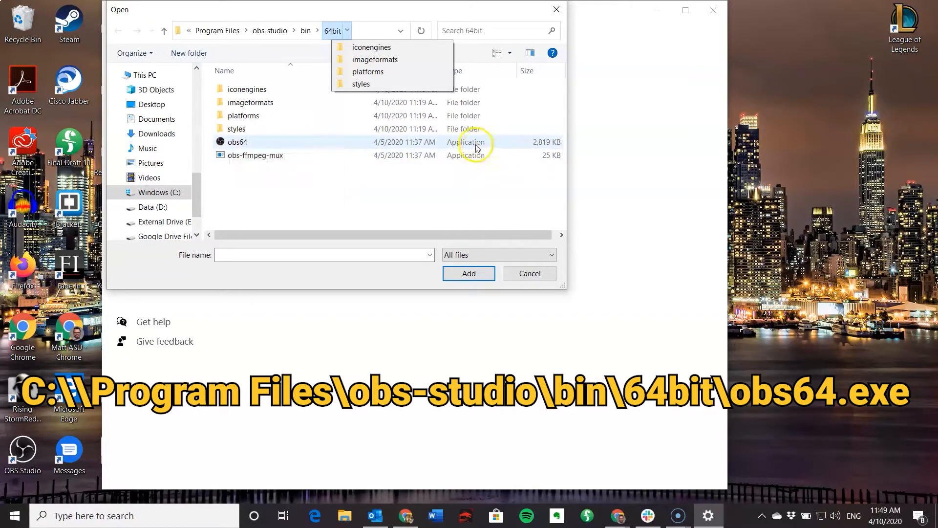
click(276, 143)
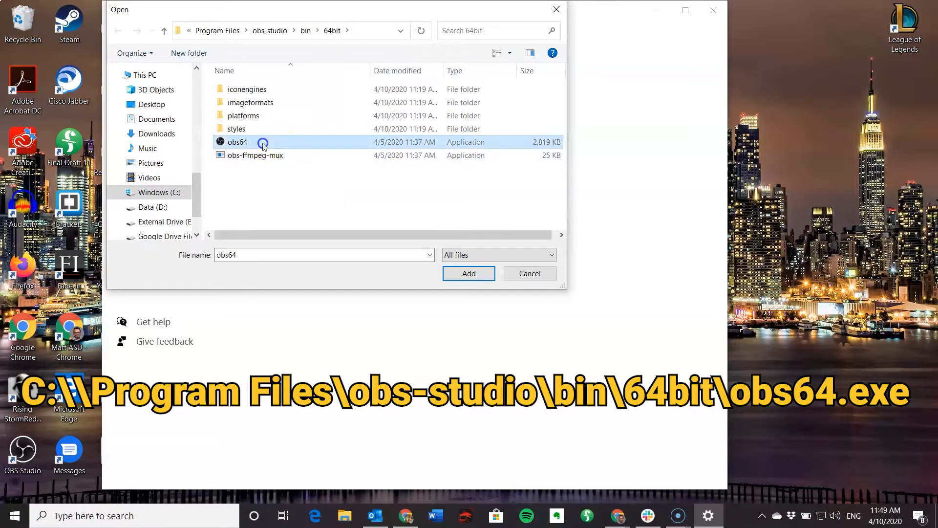
click(468, 274)
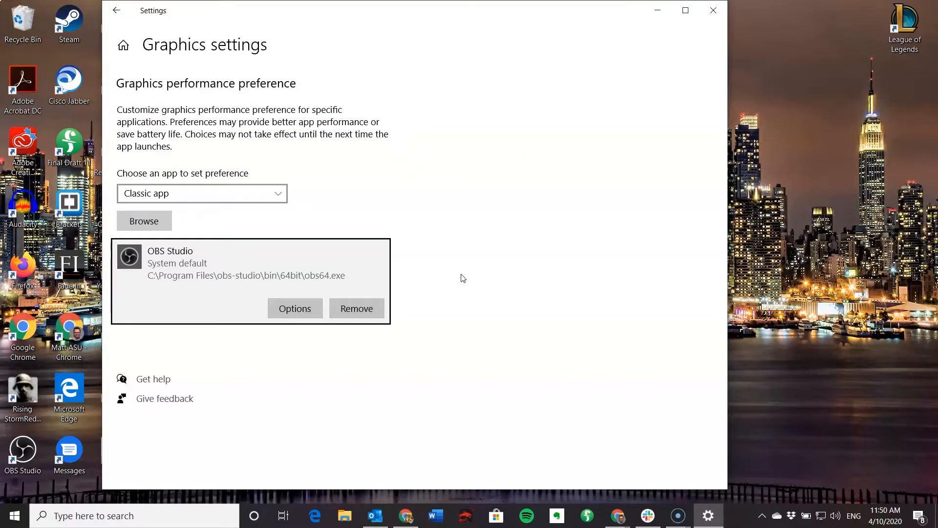
Step: Set OBS Studio's graphics preference to Power saving, save it, and close Windows Settings
click(291, 311)
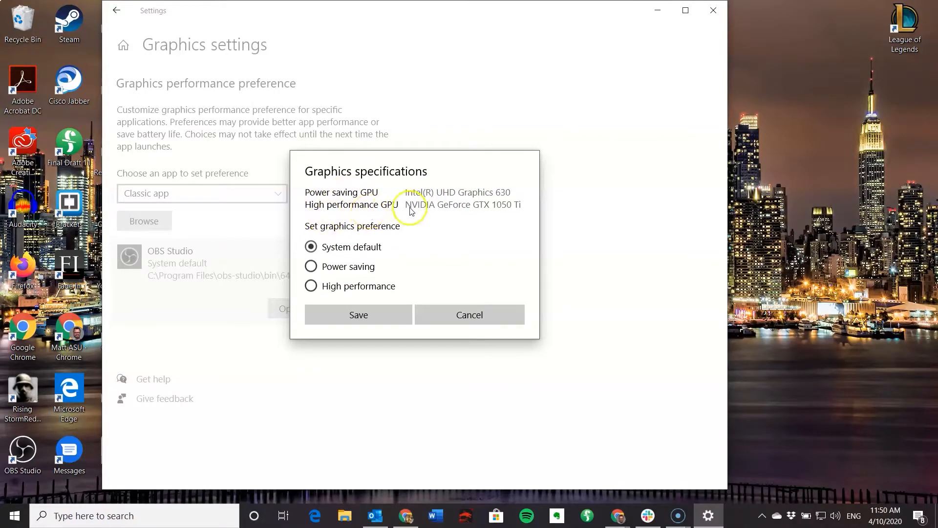
click(311, 267)
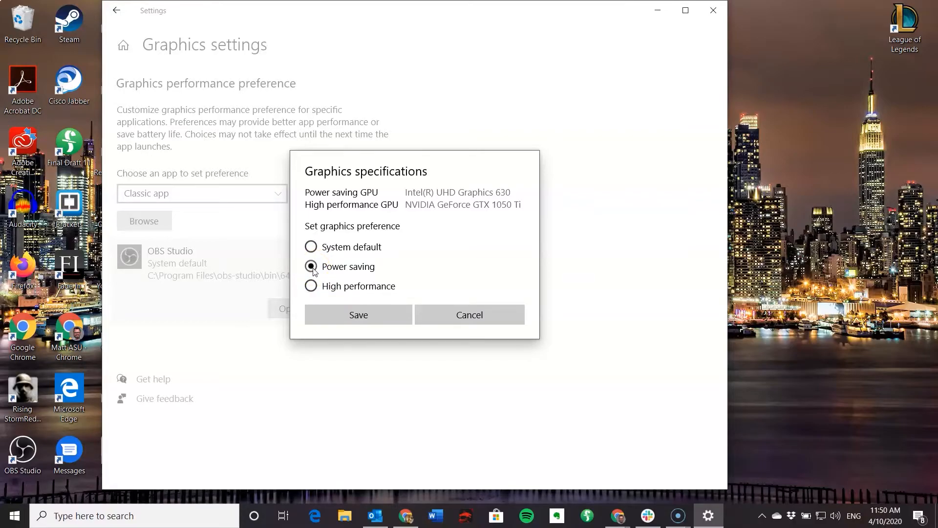
click(362, 315)
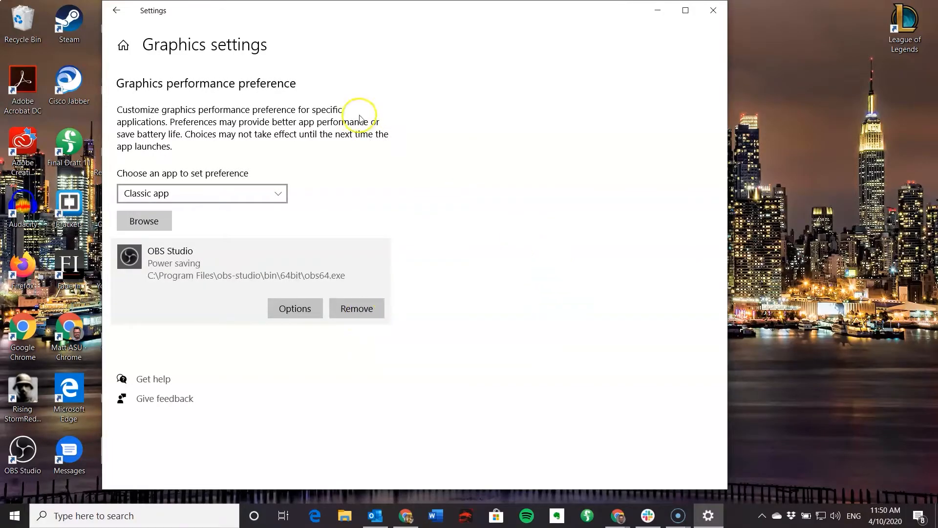
click(713, 9)
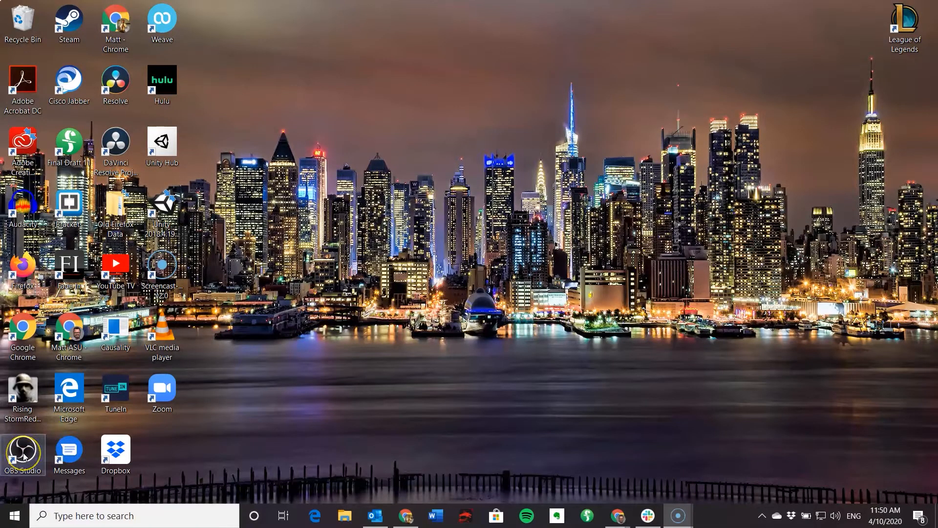
Step: Launch OBS Studio and shrink the External Display capture toward the canvas's upper-right corner, uncovering the webcam
double_click(24, 456)
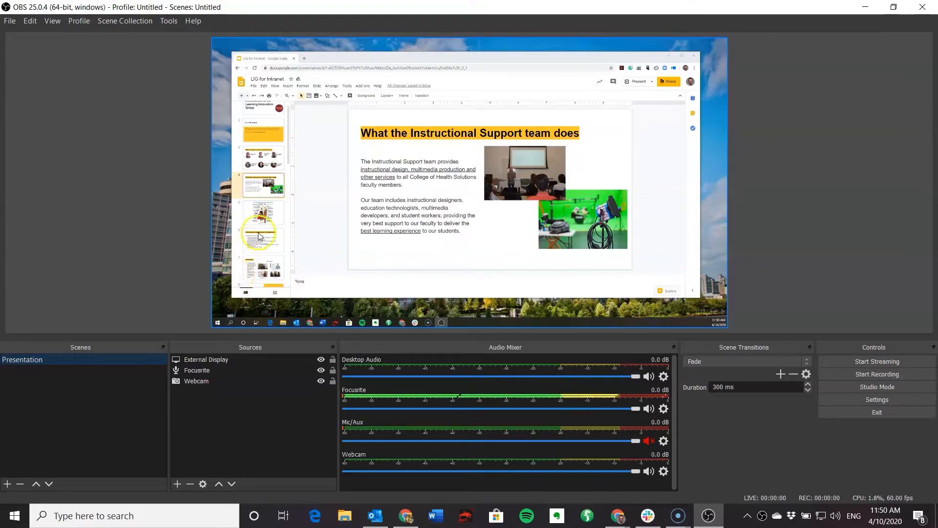
click(687, 308)
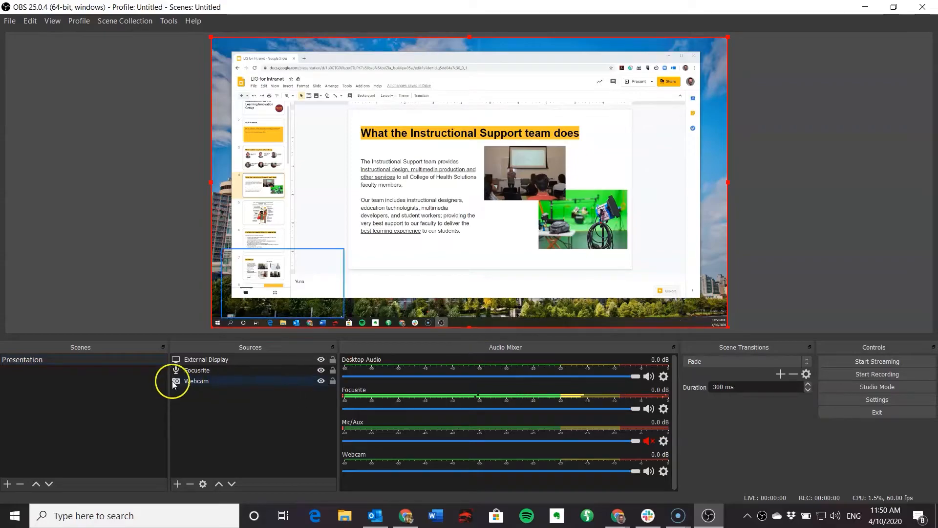
drag(211, 326, 336, 263)
Step: Shift the webcam and the External Display capture slightly inward from the canvas edges
click(331, 269)
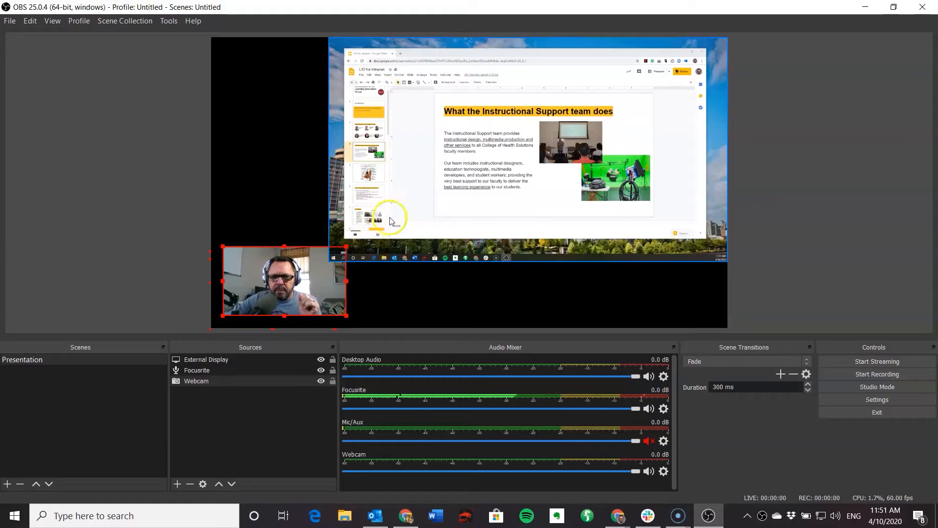
click(446, 186)
drag(445, 186, 439, 191)
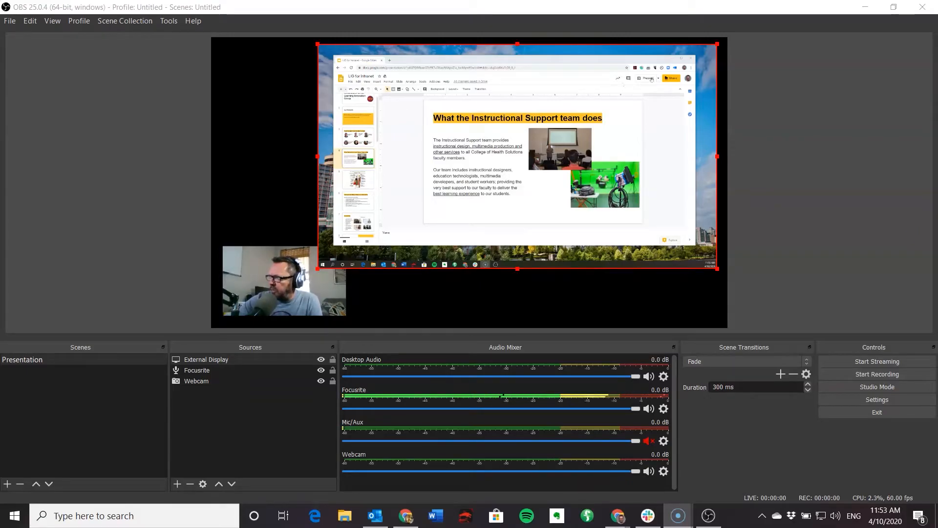
Step: Start presenting the Google Slides deck on the external display and enlarge its capture to the canvas's lower-left corner
click(650, 79)
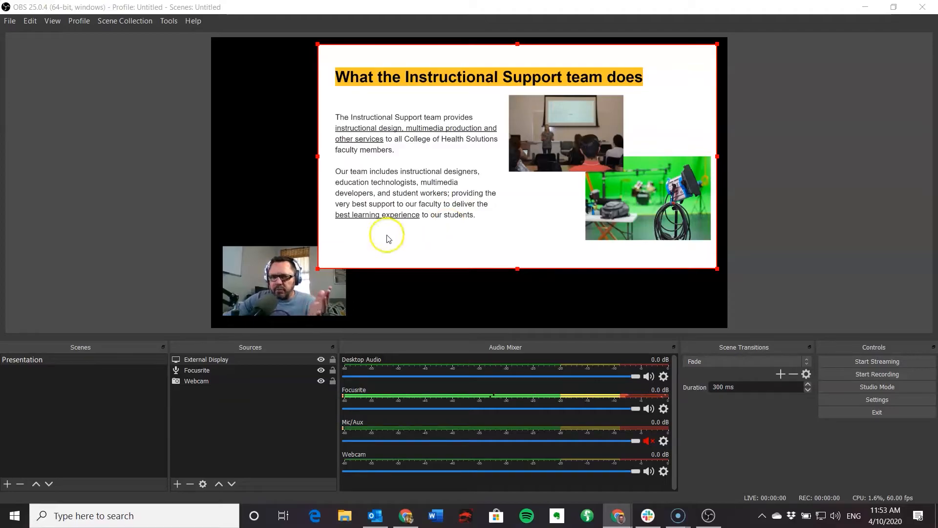
drag(318, 268, 215, 325)
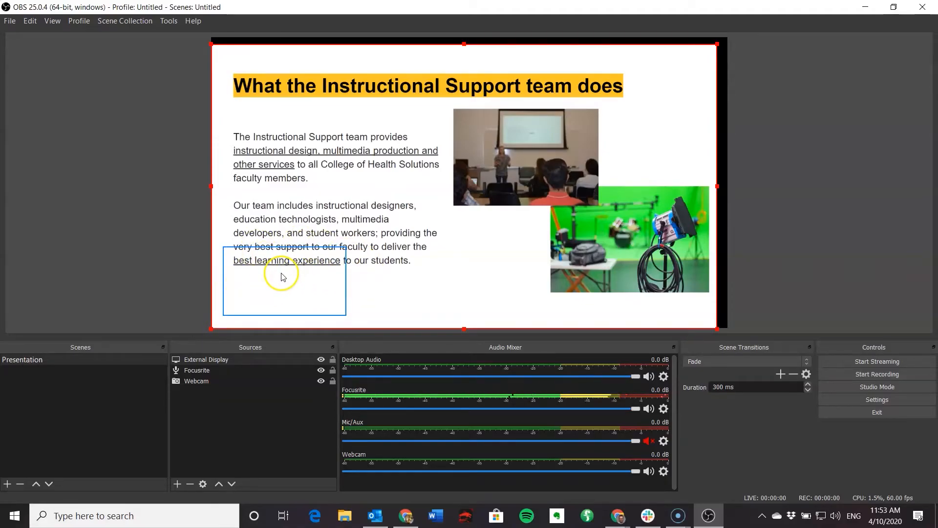
Step: Select the External Display source among the Presentation scene's sources
click(219, 360)
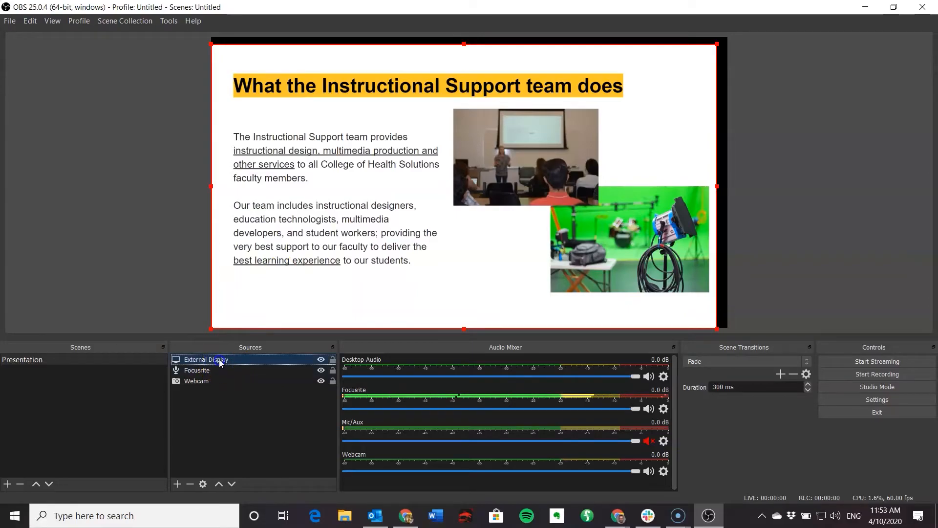